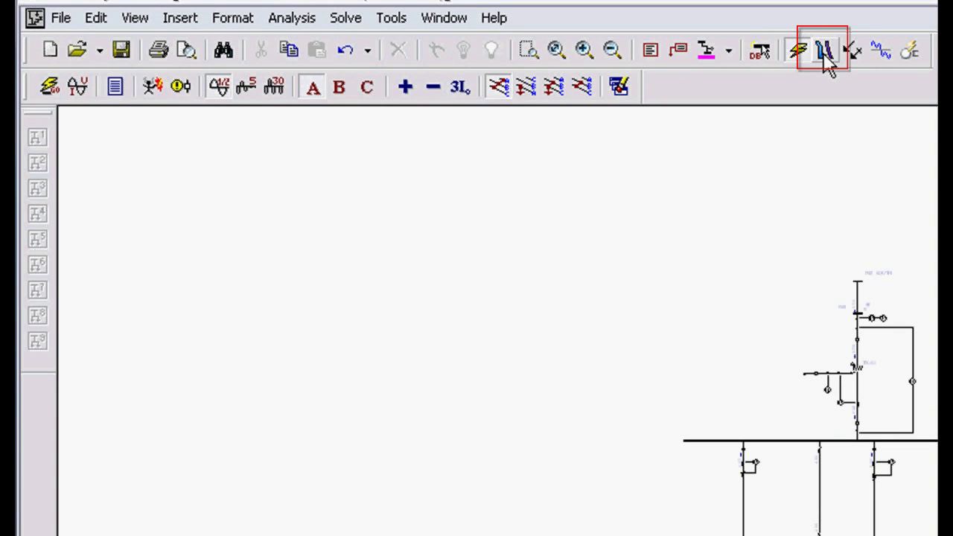
Switch to coordination mode and dock the Coordination - ANSI toolbar under the main toolbar
left_click(826, 57)
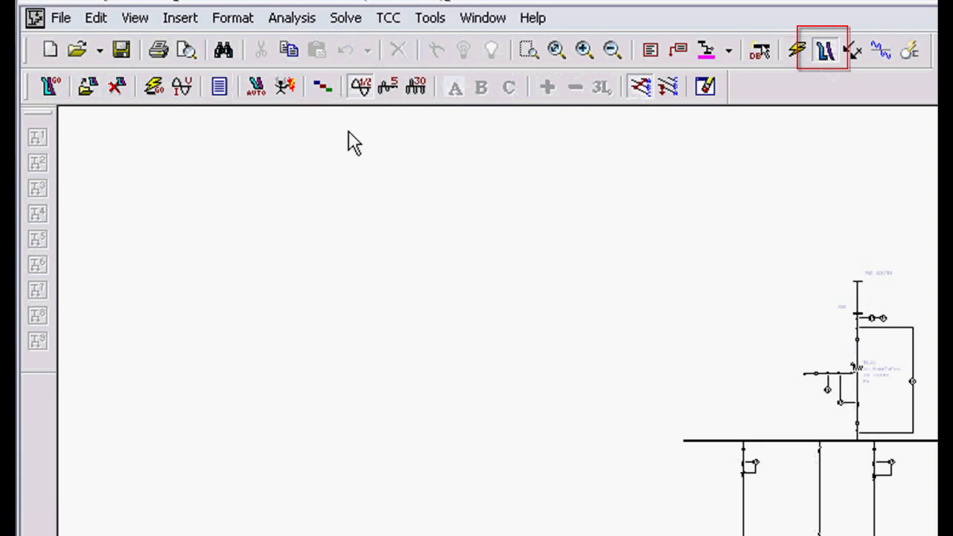
left_click_drag(34, 94, 320, 534)
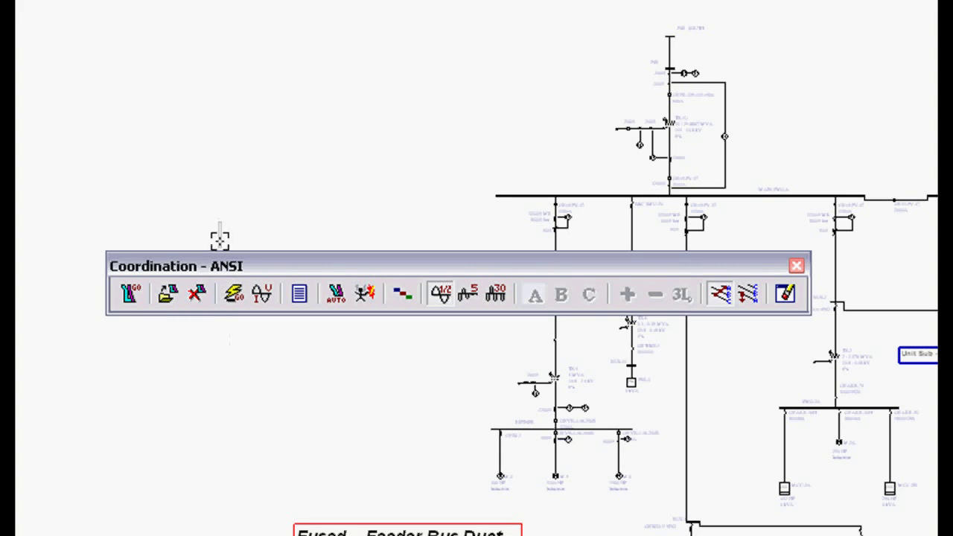
left_click_drag(218, 222, 813, 402)
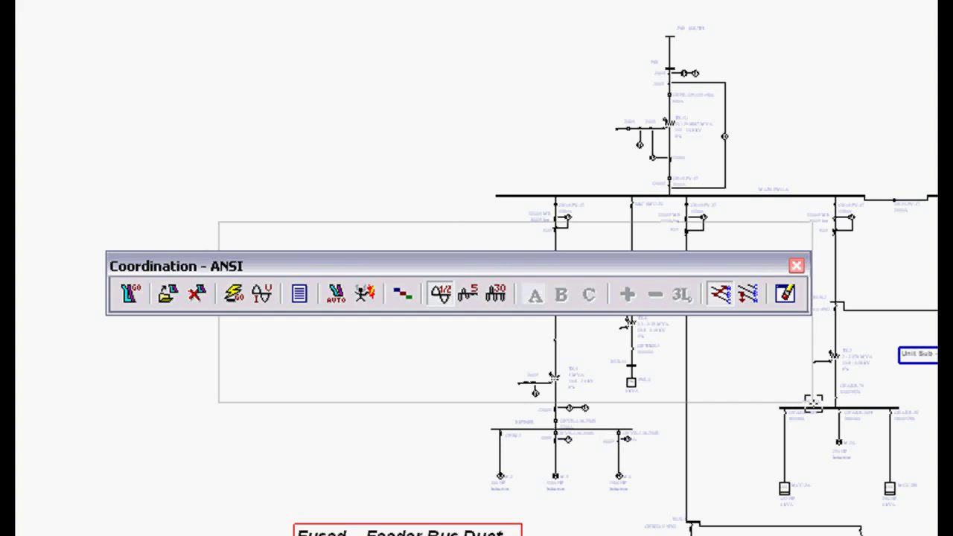
left_click_drag(813, 402, 306, 202)
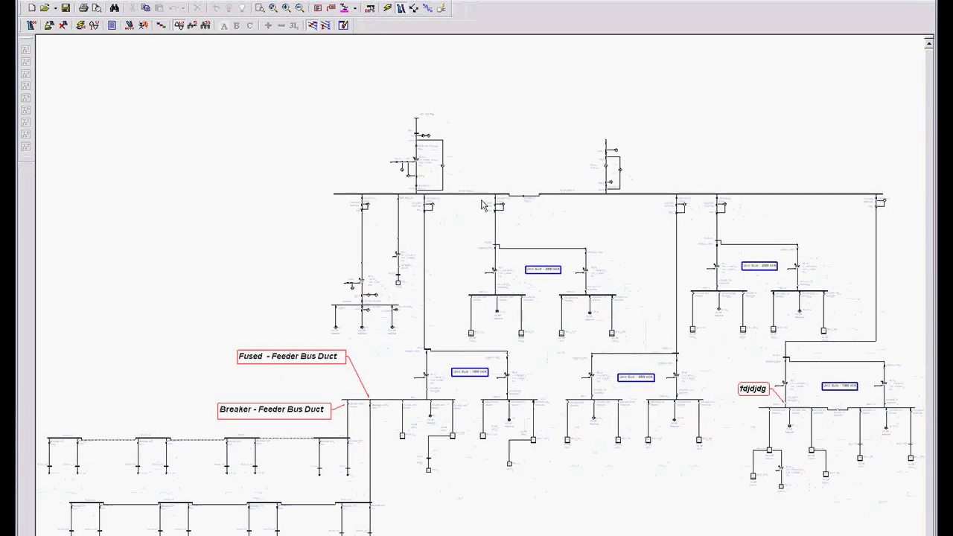
Zoom into the BUS-2 area and select the GE AKR-75 breaker above SWG-2A
scroll(485, 240, "up", 2)
scroll(485, 240, "up", 3)
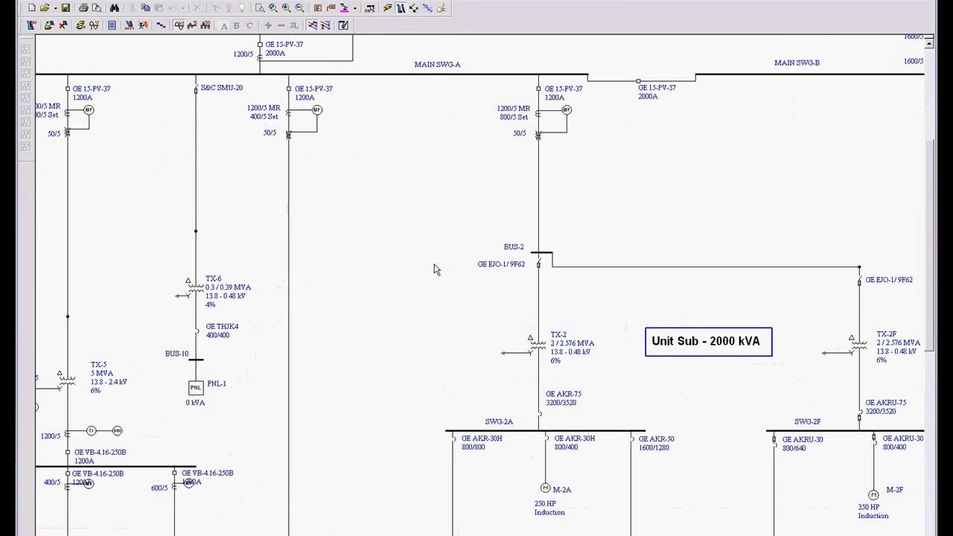
scroll(437, 269, "up", 1)
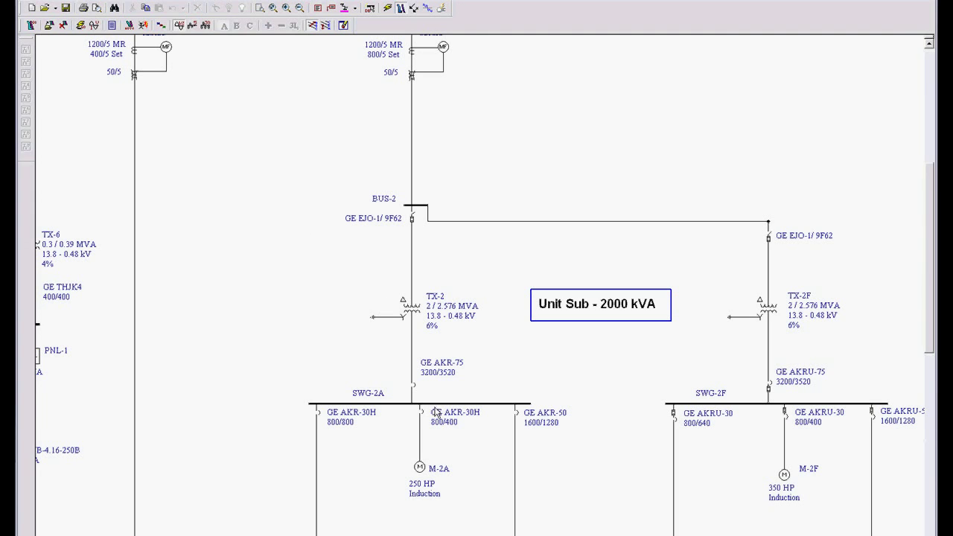
scroll(449, 438, "up", 2)
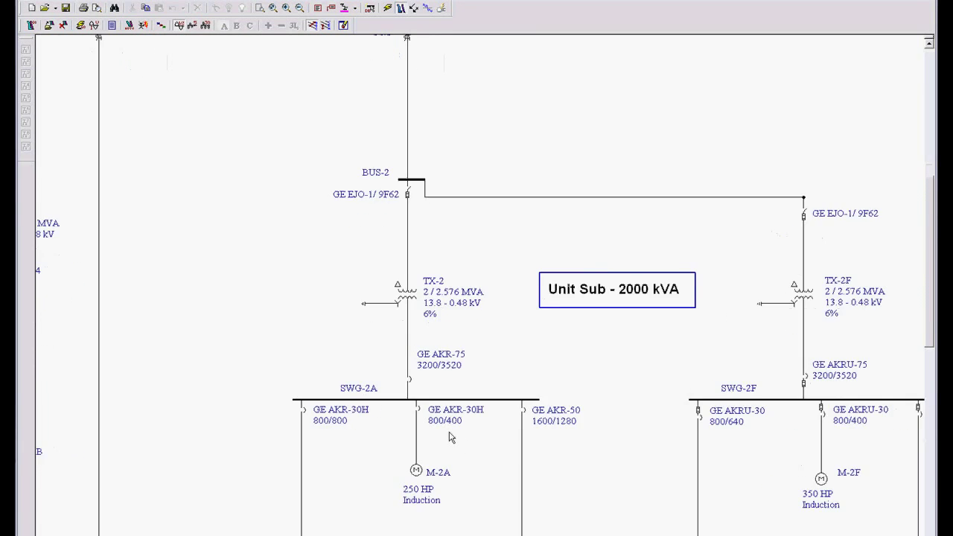
scroll(428, 422, "up", 1)
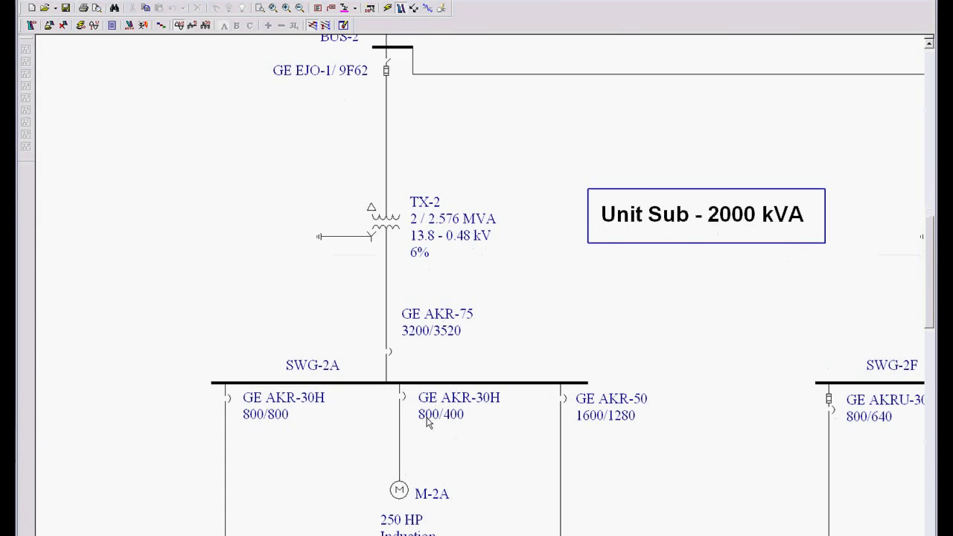
scroll(429, 424, "up", 1)
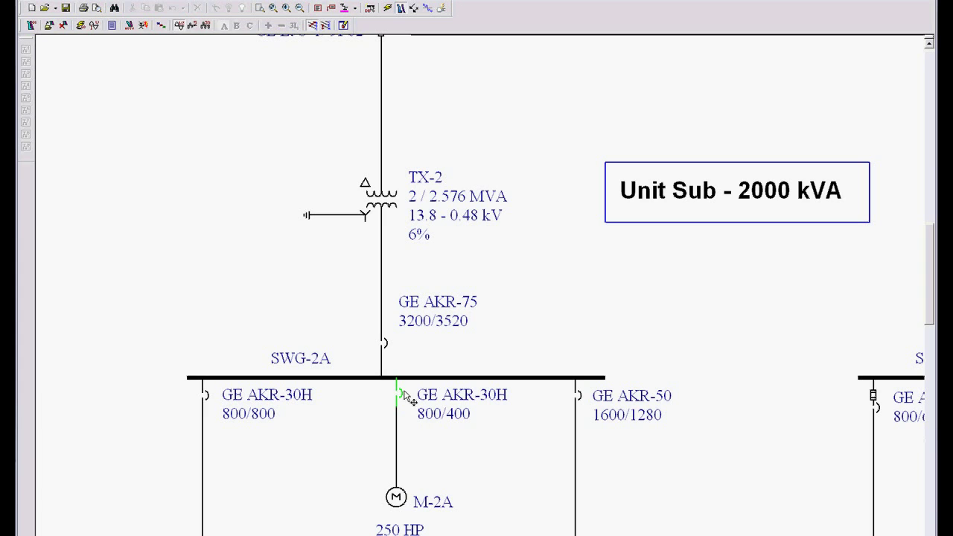
left_click(385, 343)
Box-select the feeder from MAIN SWG-A down to M-2A and plot its time-current curves
scroll(330, 296, "down", 3)
scroll(317, 294, "down", 3)
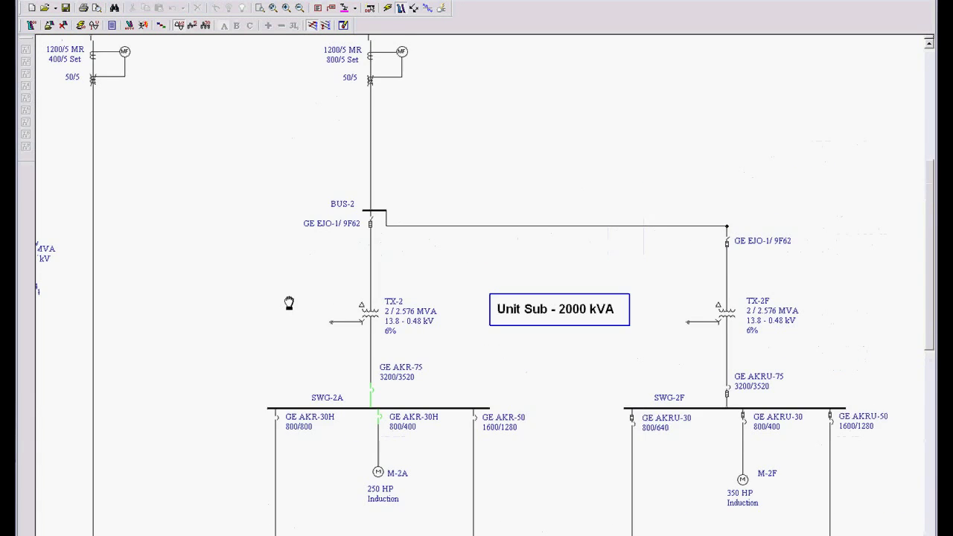
scroll(395, 518, "up", 2)
left_click_drag(416, 525, 337, 97)
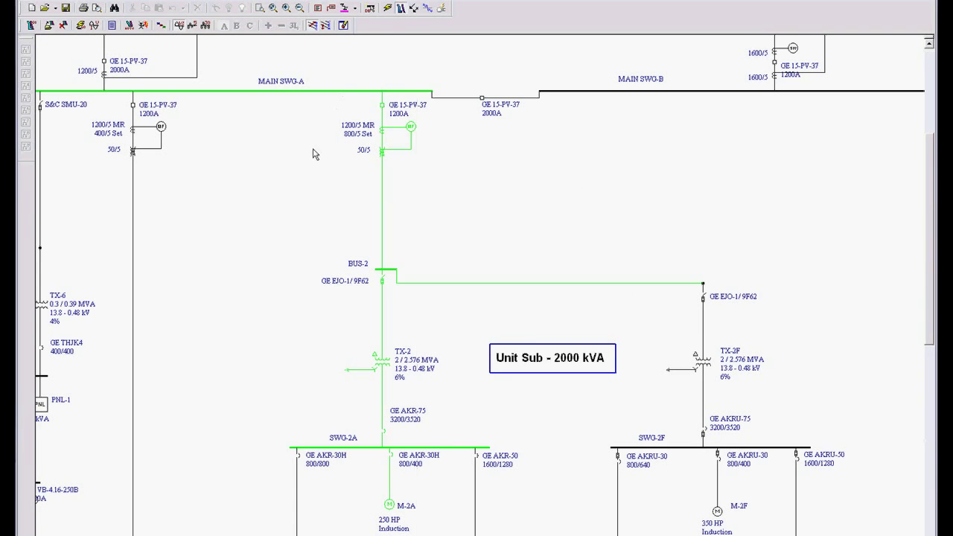
left_click(32, 27)
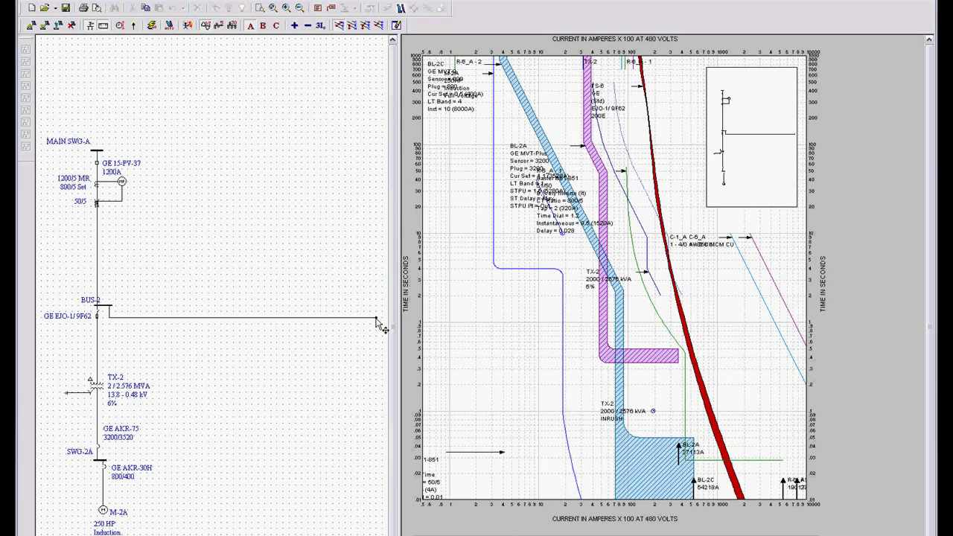
Shorten the BUS-2 branch line and review the feeder, including the relay and CT labels
left_click_drag(378, 322, 197, 326)
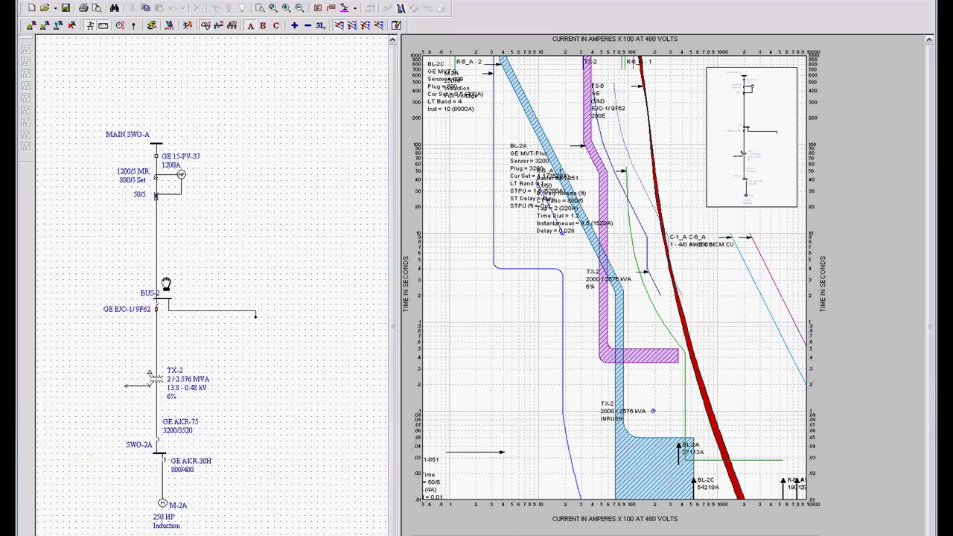
scroll(166, 286, "up", 2)
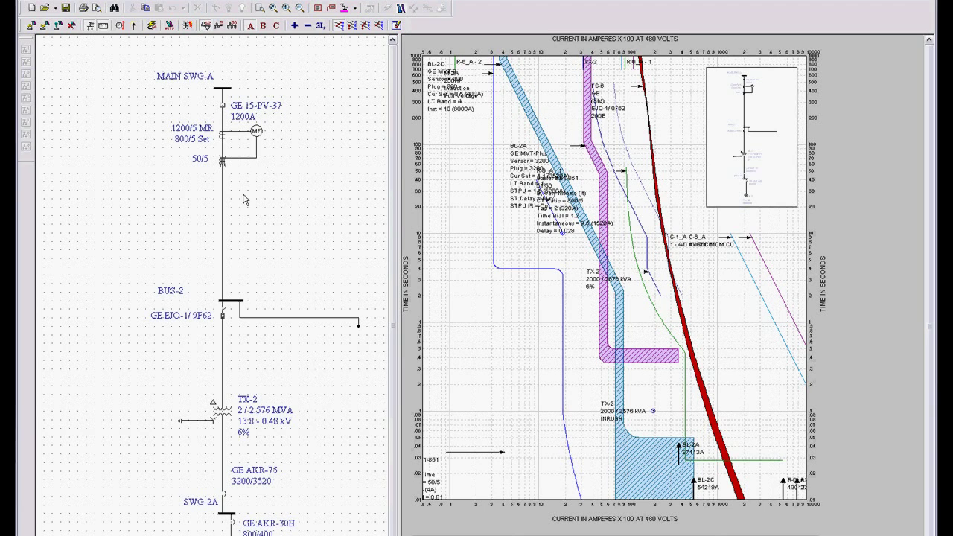
scroll(244, 195, "down", 1)
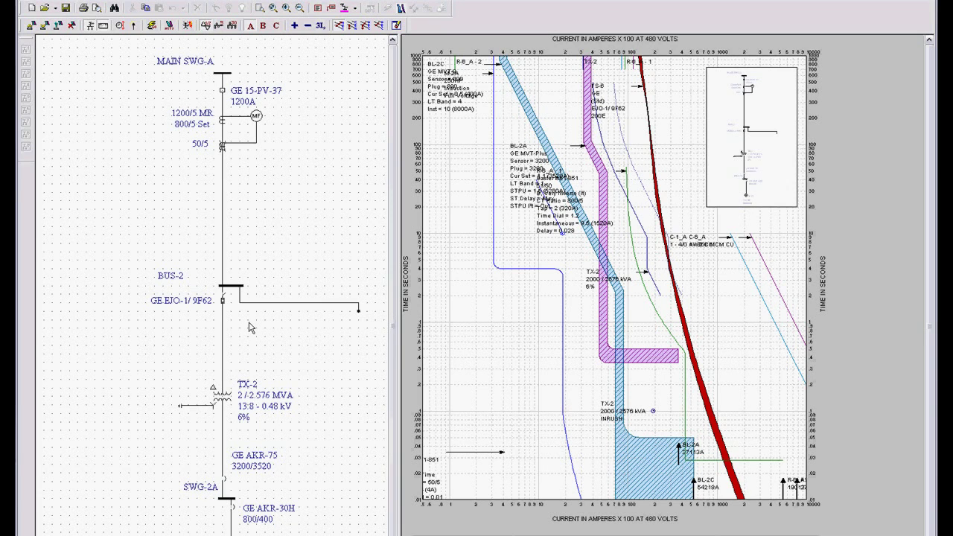
scroll(232, 510, "down", 5)
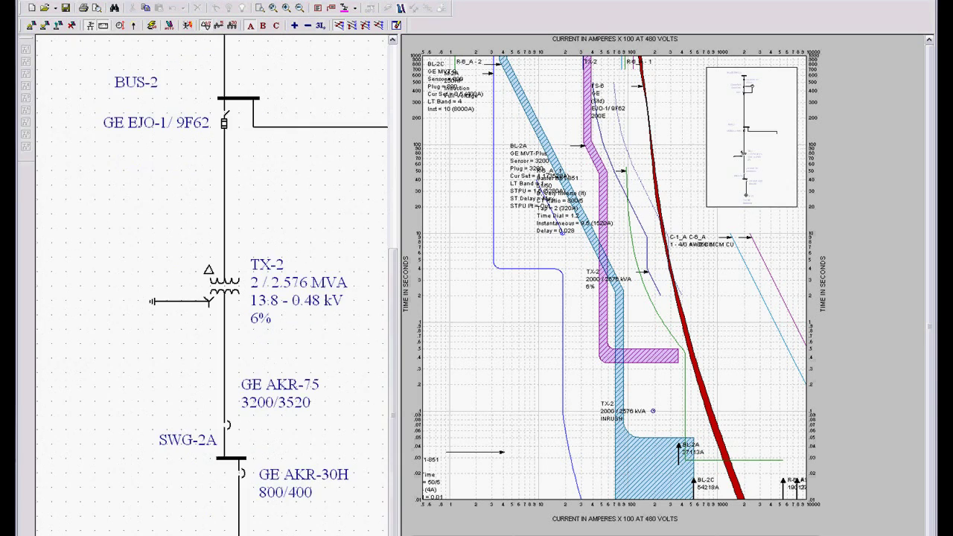
scroll(129, 422, "up", 2)
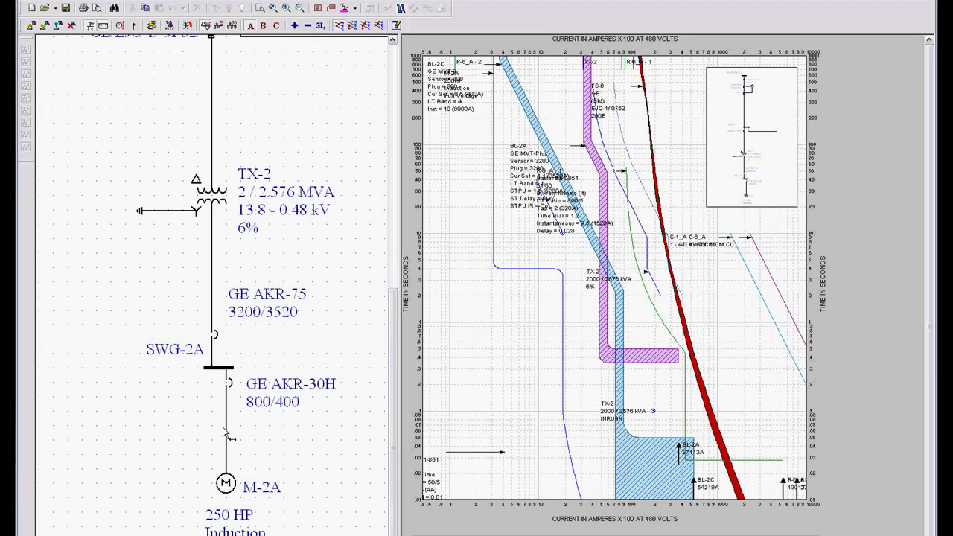
scroll(235, 434, "down", 2)
left_click_drag(290, 314, 245, 447)
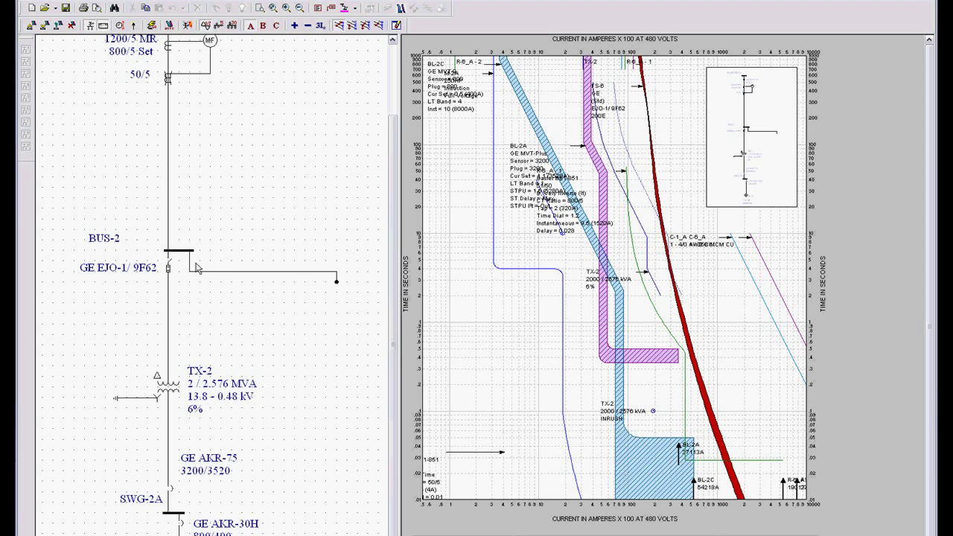
scroll(224, 325, "down", 3)
scroll(268, 334, "up", 2)
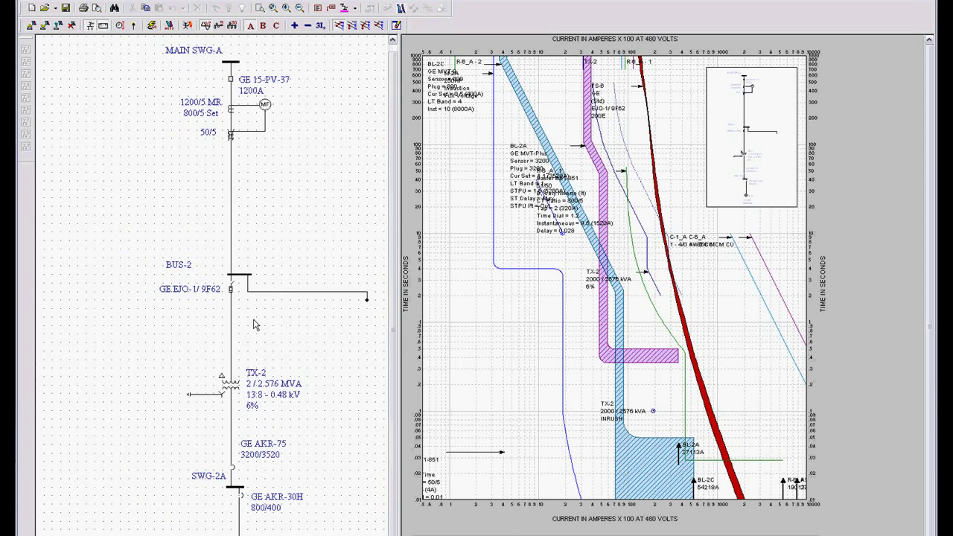
scroll(296, 330, "up", 2)
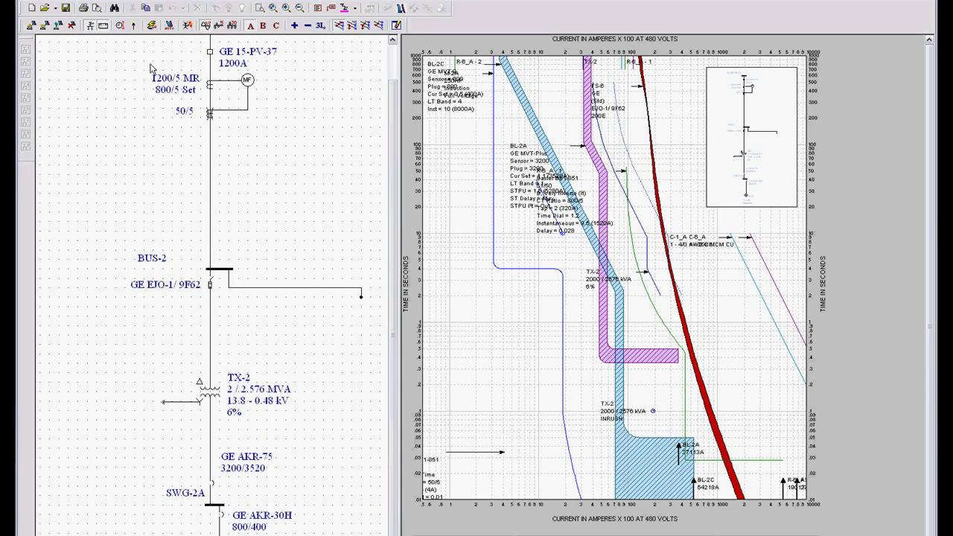
Show load-flow results and separate the overlapping BL-2C, BL-2A and R-6_A-1 labels
left_click(151, 25)
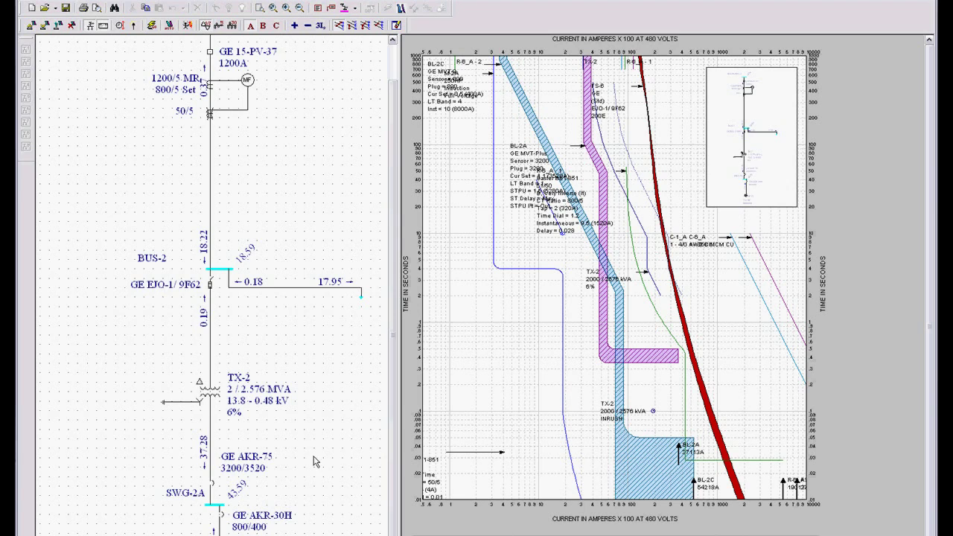
scroll(314, 447, "down", 1)
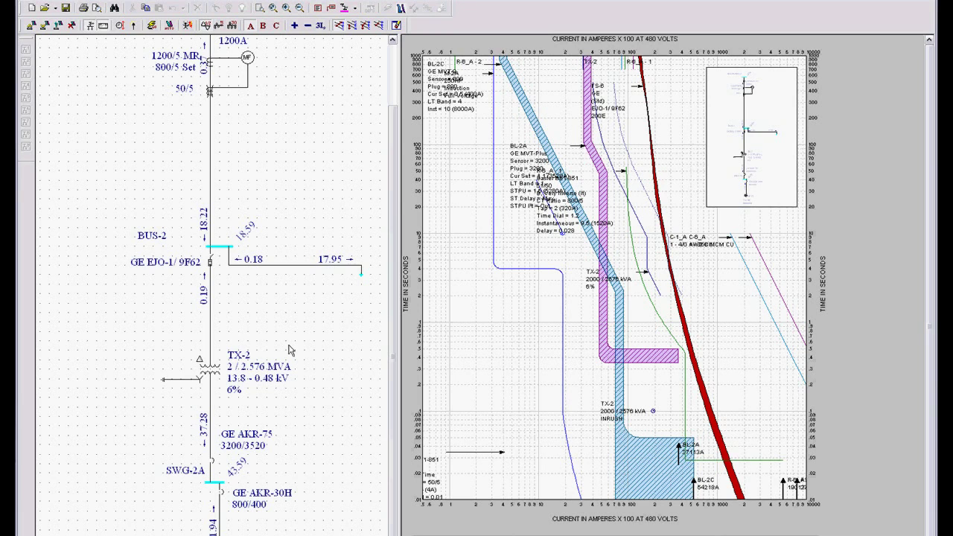
left_click_drag(467, 104, 472, 151)
left_click_drag(520, 184, 445, 217)
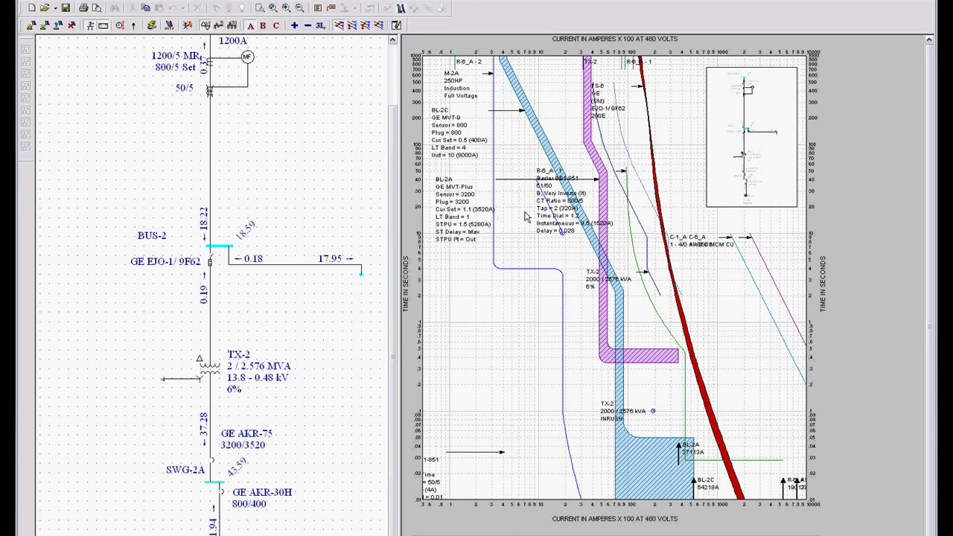
left_click_drag(549, 217, 447, 303)
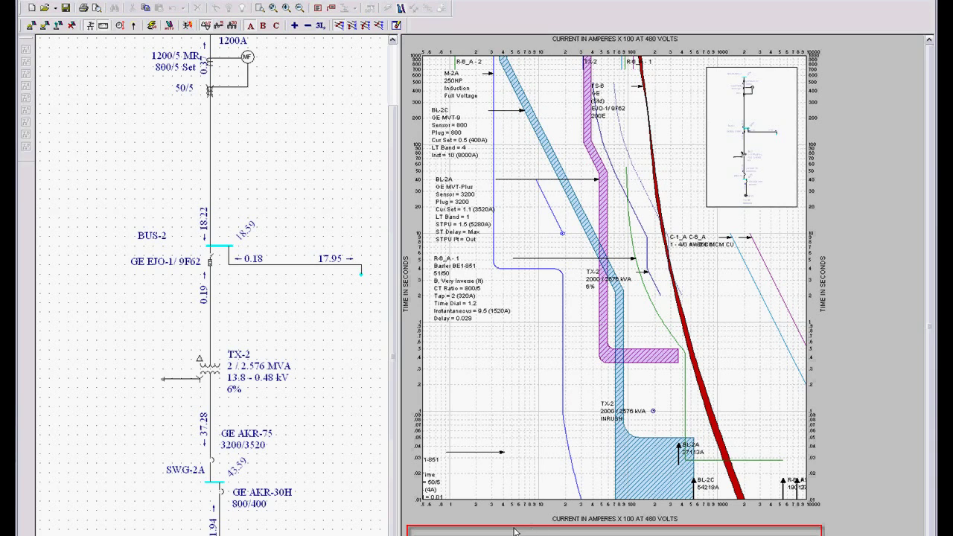
Enlarge the TCC plot, move the C-6_A label clear of C-1_A, and open TX-2's data
left_click(103, 26)
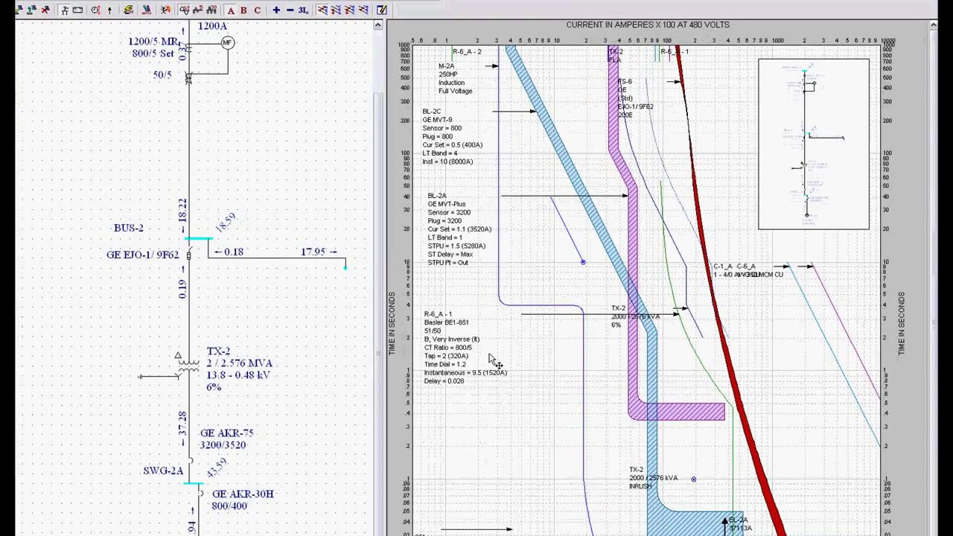
left_click_drag(748, 267, 786, 409)
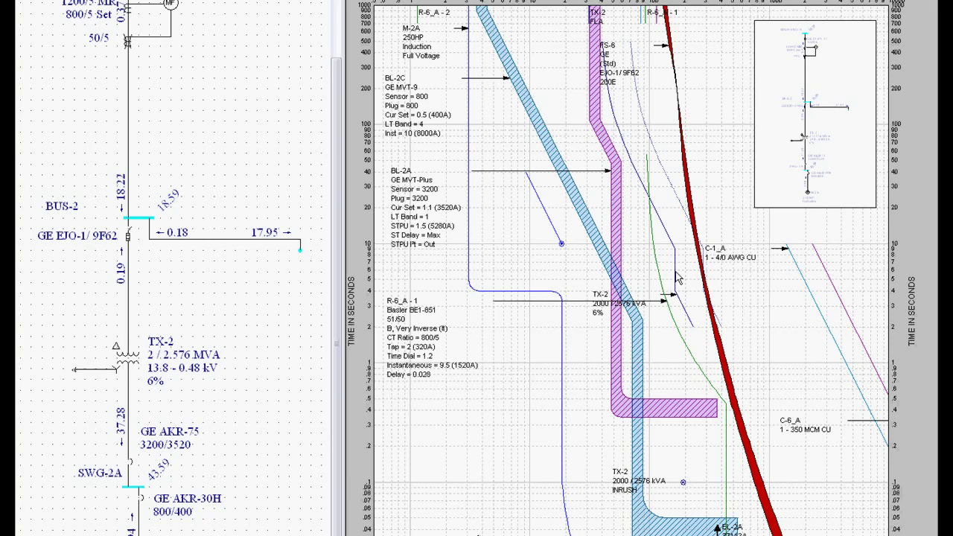
double_click(676, 271)
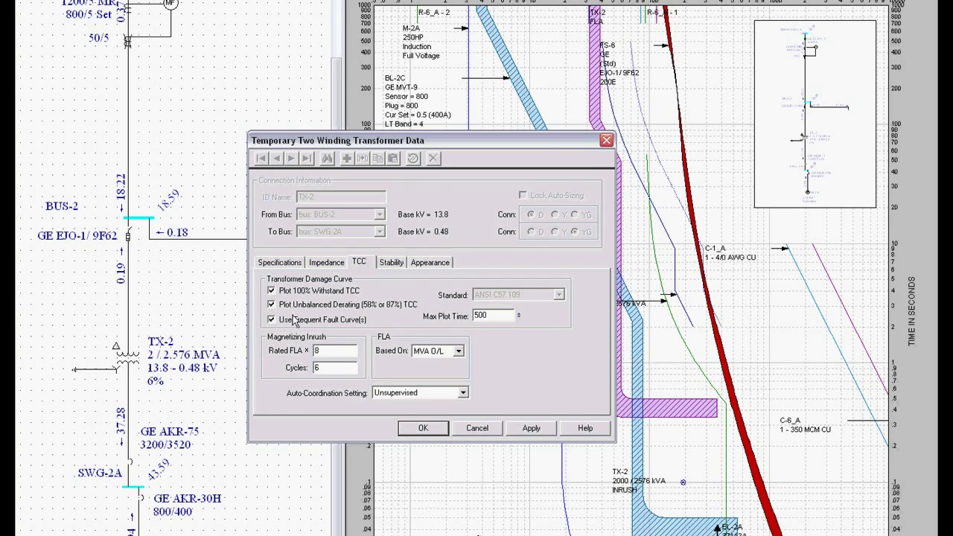
Move the TX-2 kVA, 6% rating, FS-6 and TX-2 INRUSH labels, then open motor M-2A's data
left_click(477, 429)
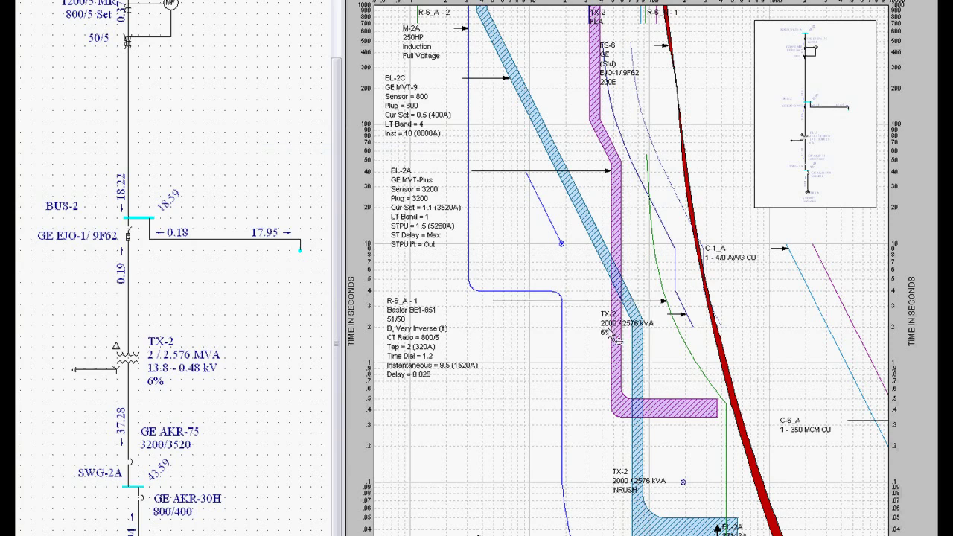
left_click_drag(755, 352, 744, 321)
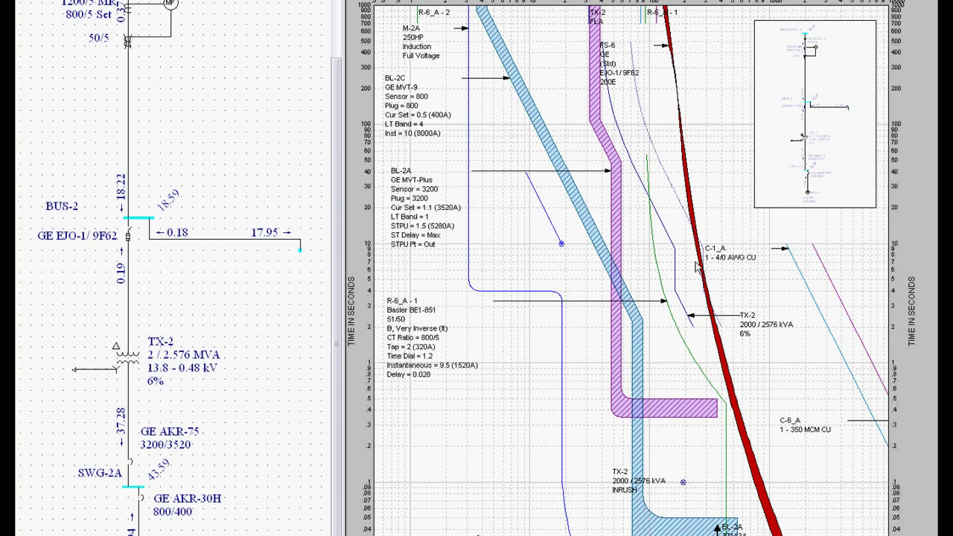
left_click_drag(621, 87, 562, 71)
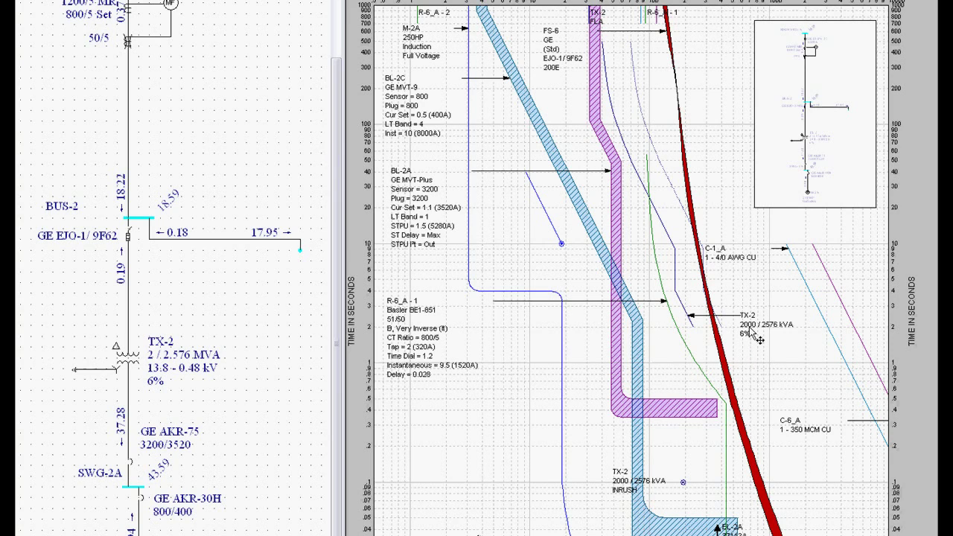
left_click_drag(757, 339, 784, 331)
left_click_drag(643, 489, 717, 476)
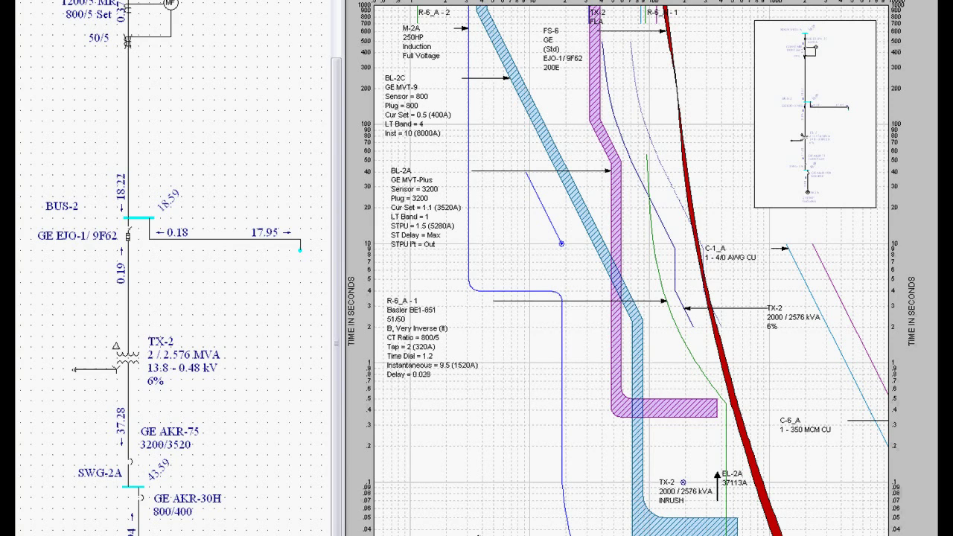
double_click(477, 533)
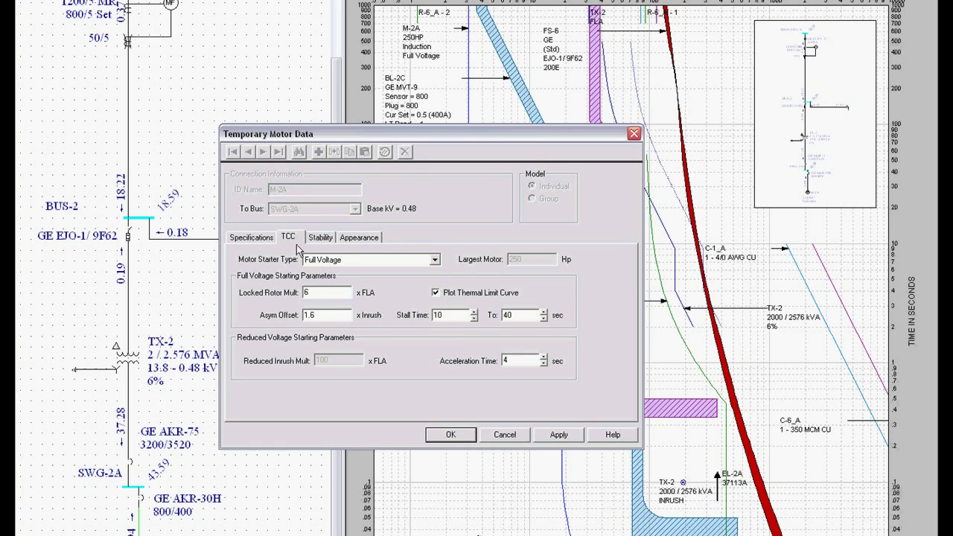
left_click(434, 260)
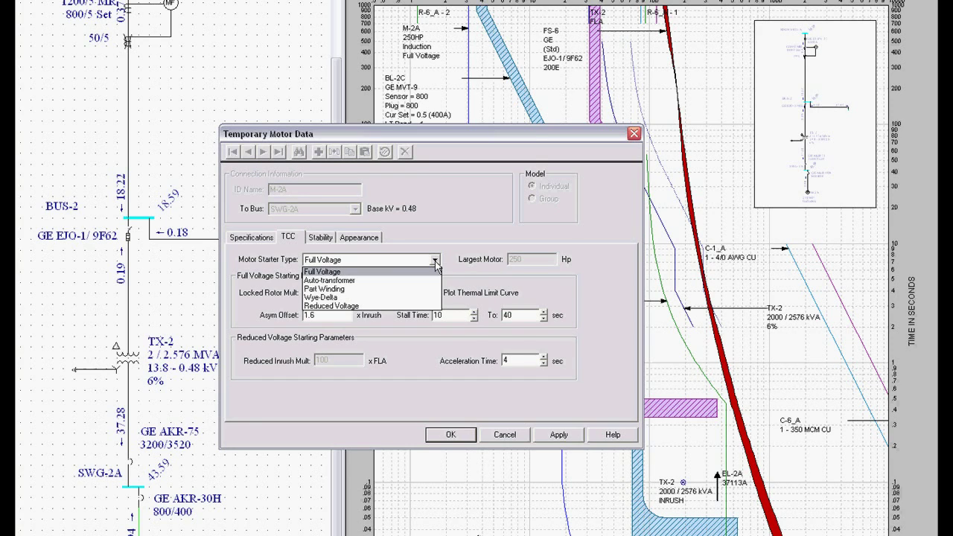
left_click(407, 271)
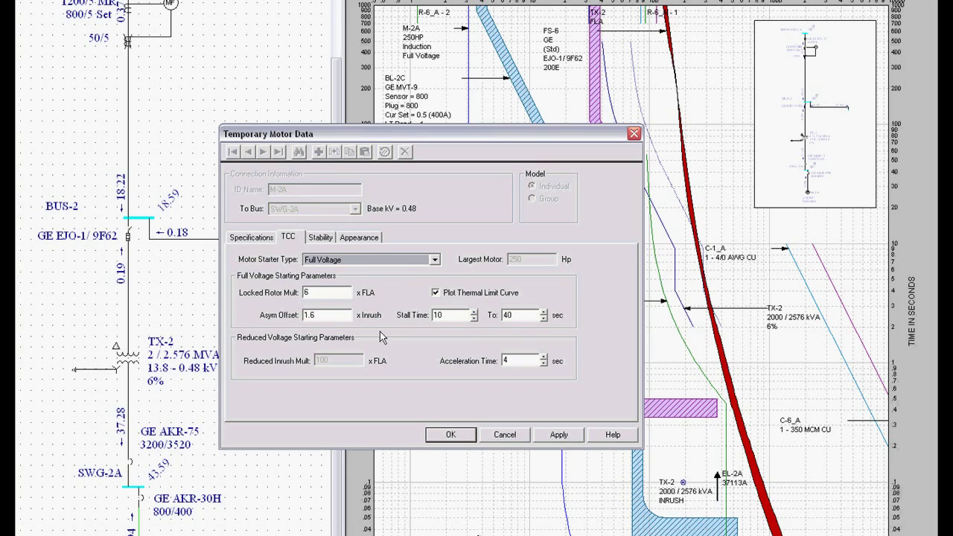
left_click(498, 437)
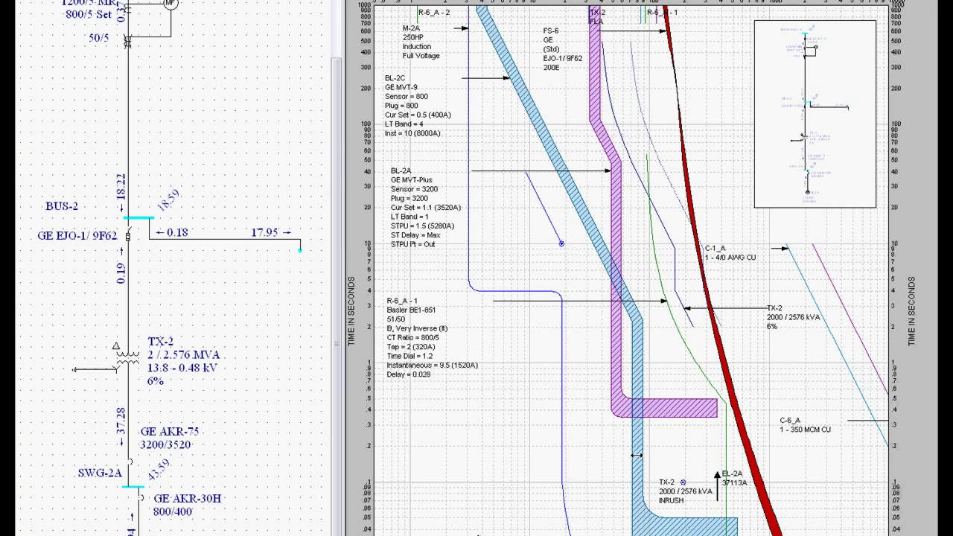
Lower BL-2C's instantaneous pickup, set BL-2A to STPU 2 with Int delay, and shift FS-6 left
left_click_drag(637, 455, 624, 455)
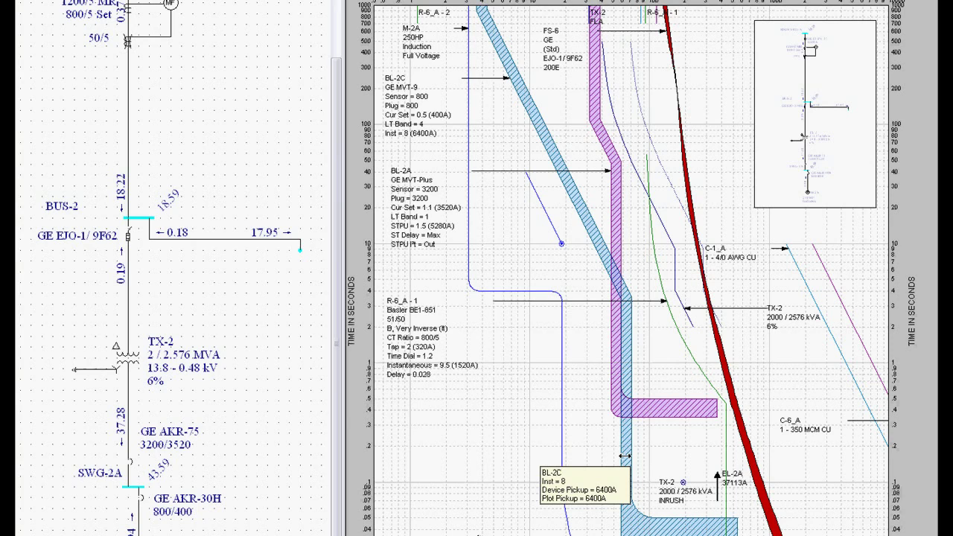
left_click_drag(619, 456, 534, 444)
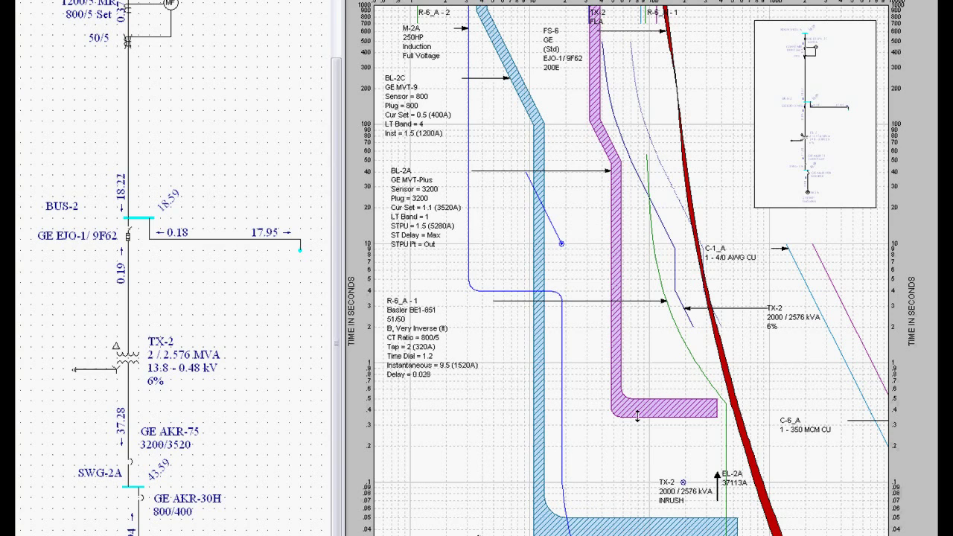
left_click_drag(643, 412, 644, 435)
left_click_drag(614, 396, 635, 397)
left_click_drag(726, 374, 693, 347)
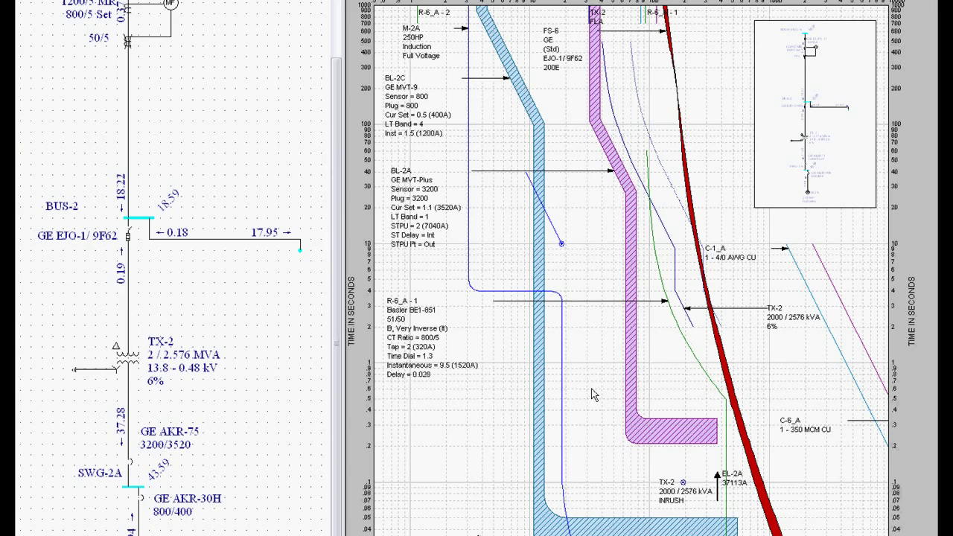
Zoom in and raise BL-2C's instantaneous pickup to Inst 4 (3200A)
scroll(488, 402, "up", 3)
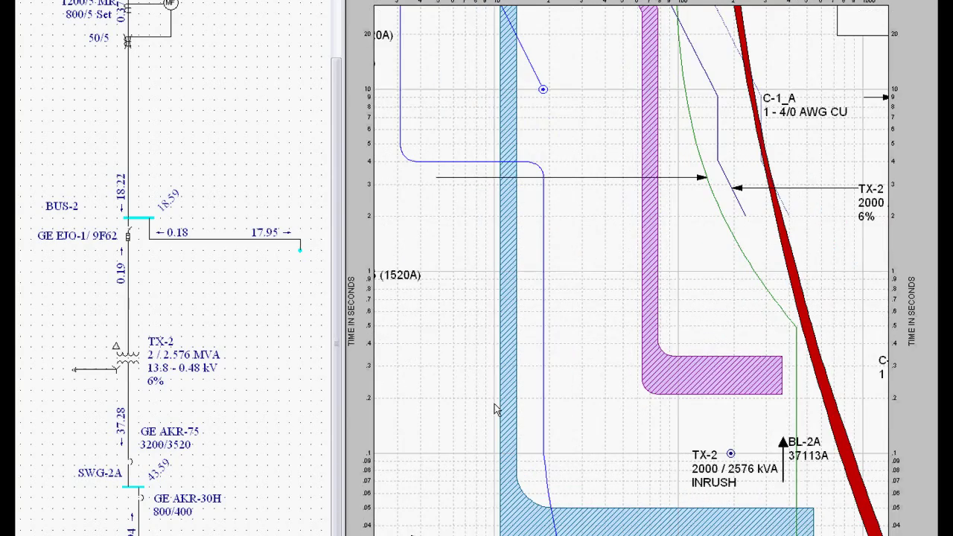
left_click_drag(493, 385, 494, 369)
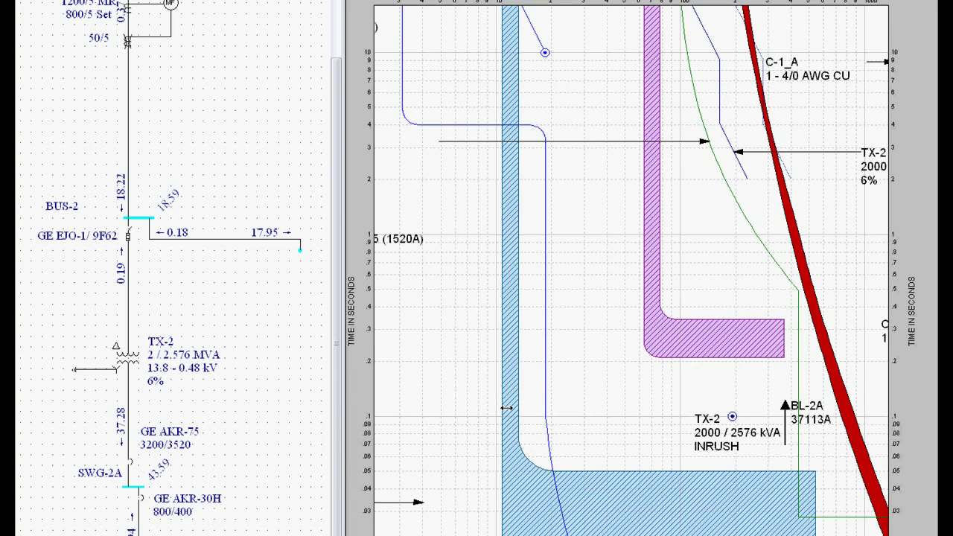
mouse_move(494, 408)
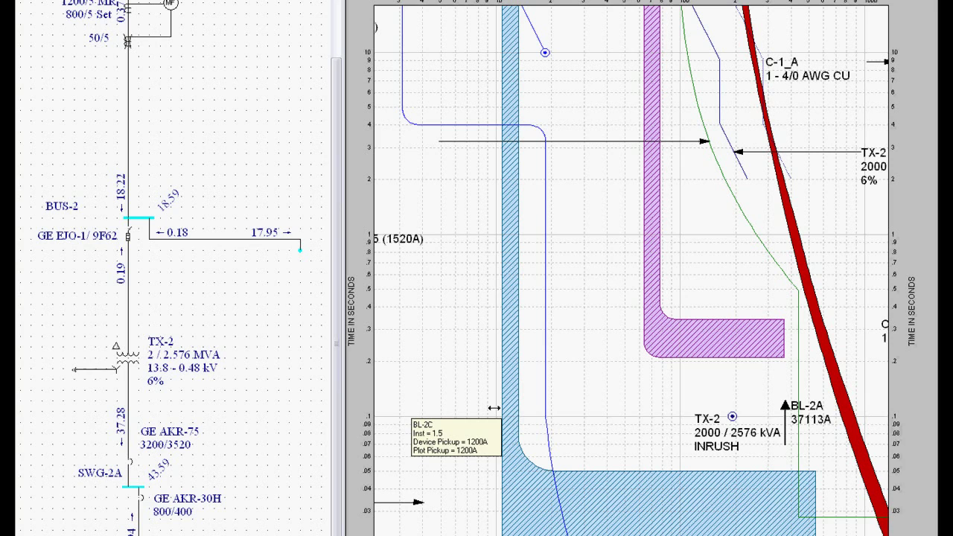
left_click_drag(494, 408, 590, 417)
Lower BL-2C's long-time band to LT Band 1, then zoom back out over the plot
left_click_drag(477, 323, 495, 457)
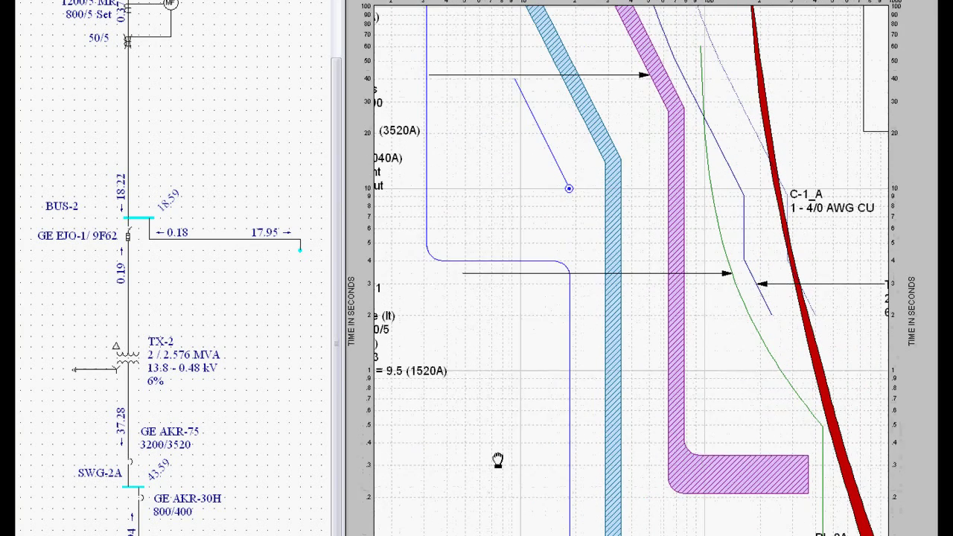
left_click_drag(505, 195, 506, 285)
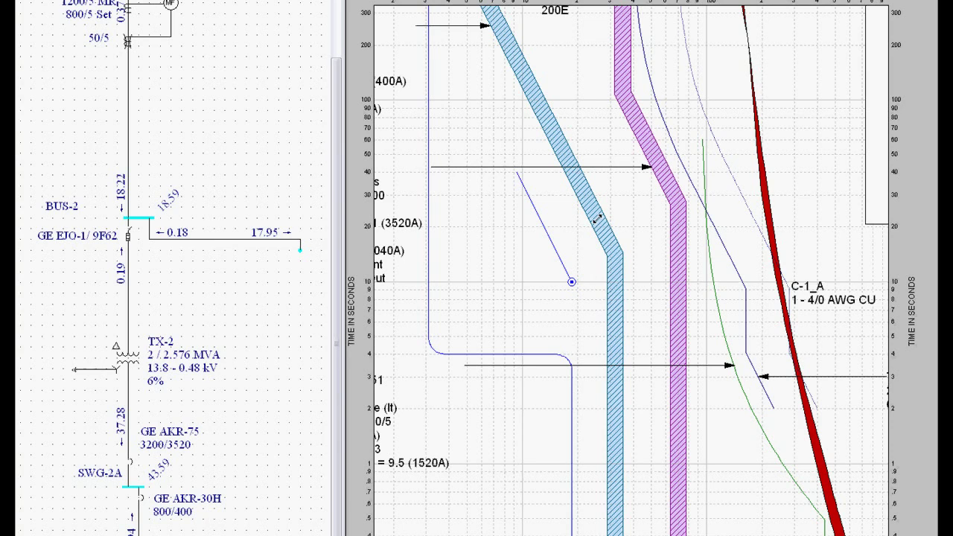
left_click_drag(597, 221, 553, 277)
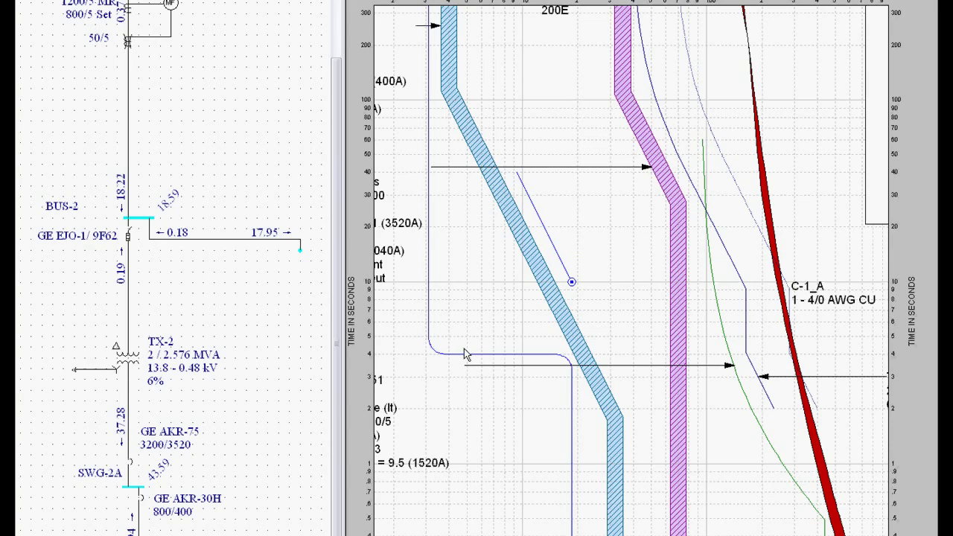
scroll(465, 355, "down", 2)
left_click_drag(522, 404, 497, 325)
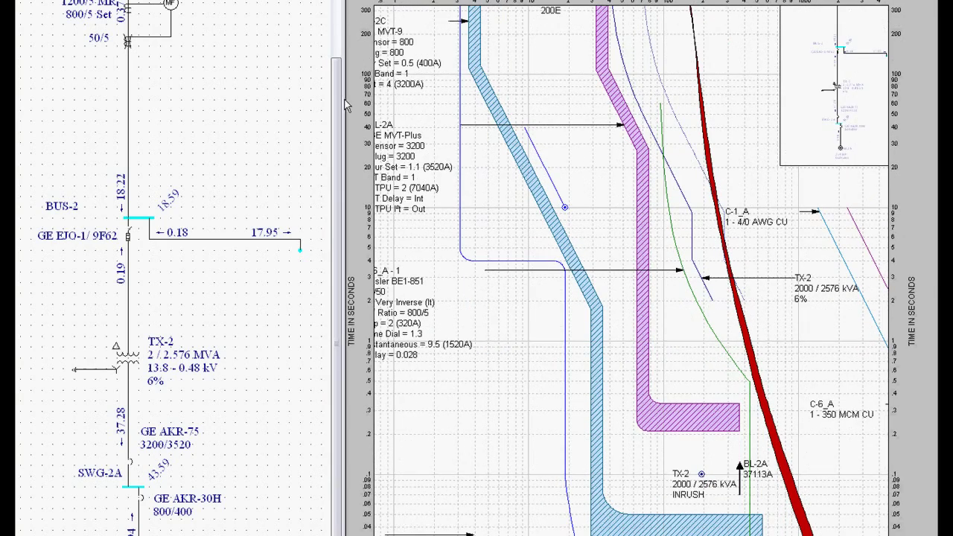
scroll(509, 299, "down", 1)
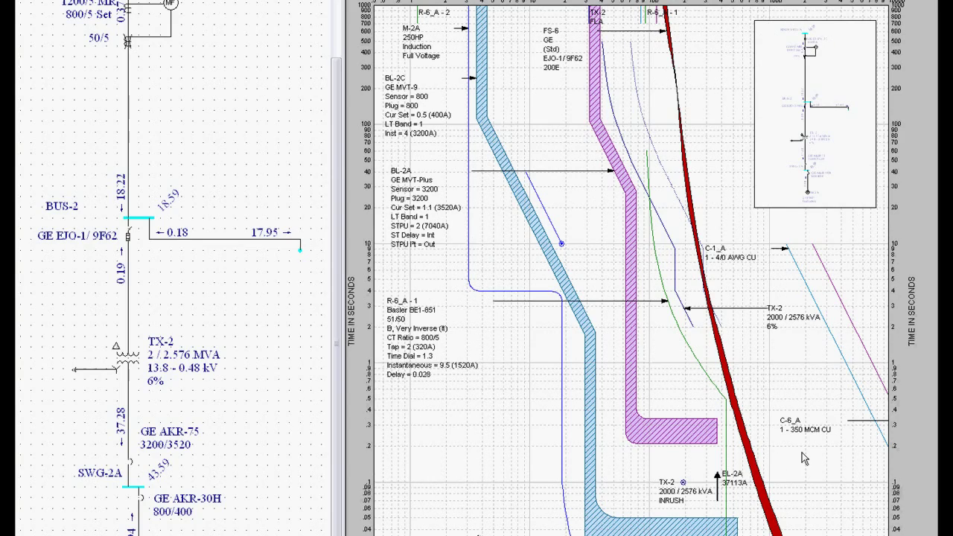
scroll(804, 459, "up", 3)
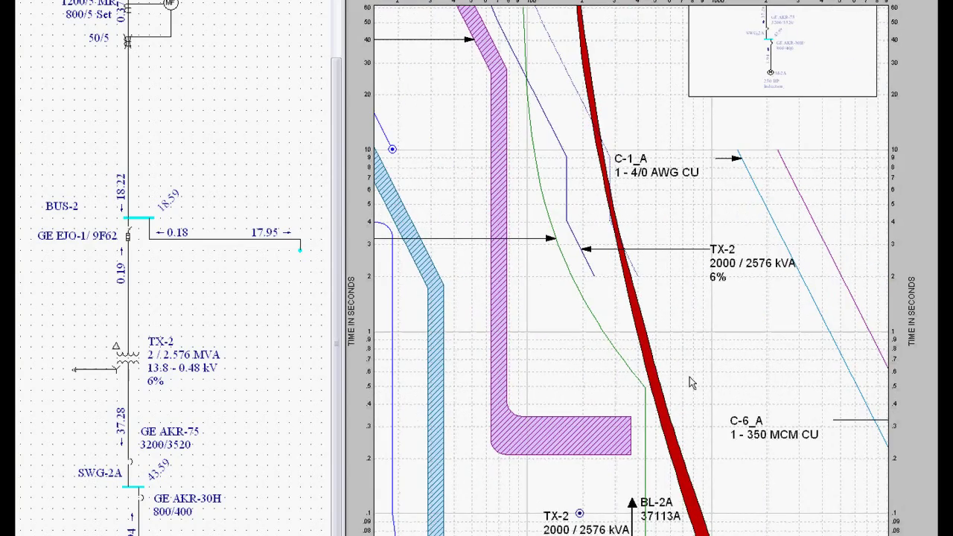
scroll(691, 382, "up", 1)
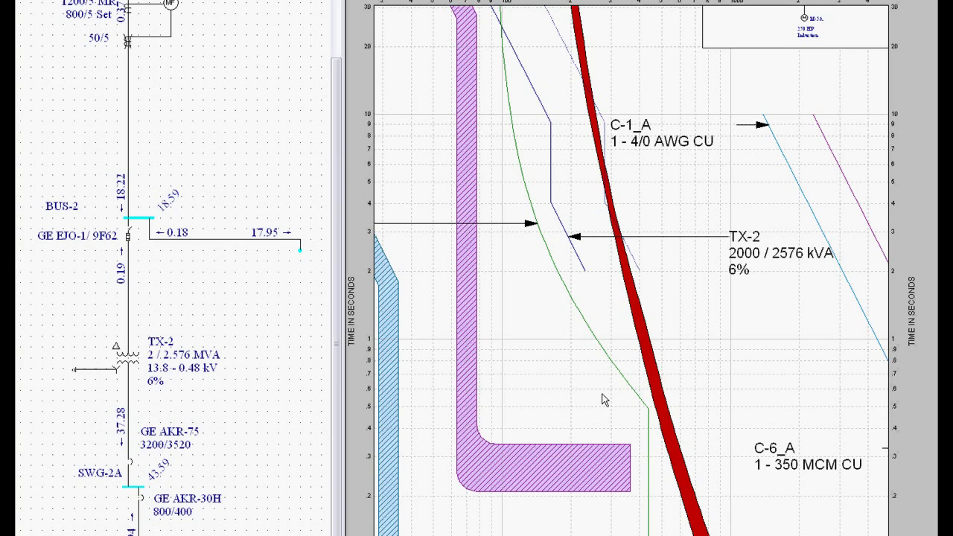
Add a time difference calculator on the BL-2A band and place its 0.278 sec readout and C-6_A label
left_click(585, 454)
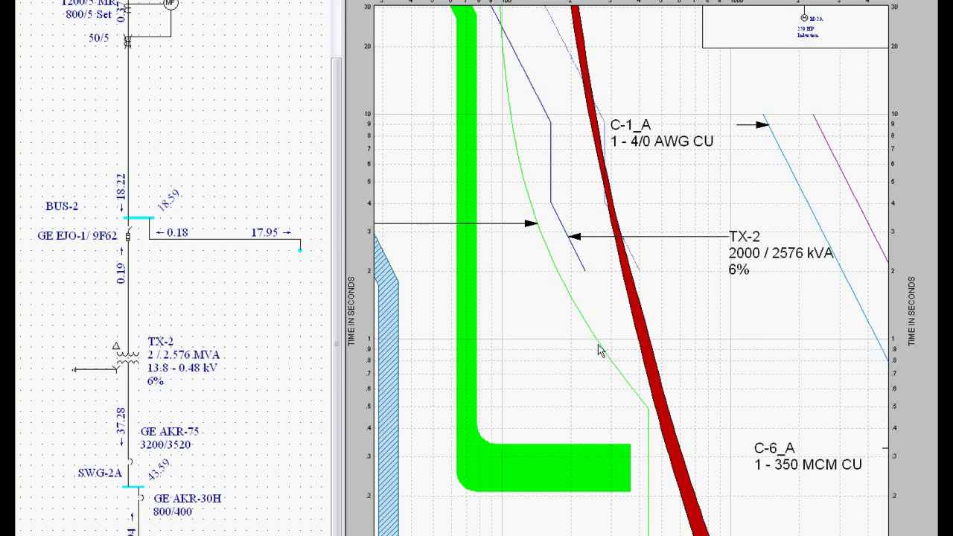
right_click(528, 369)
left_click(560, 423)
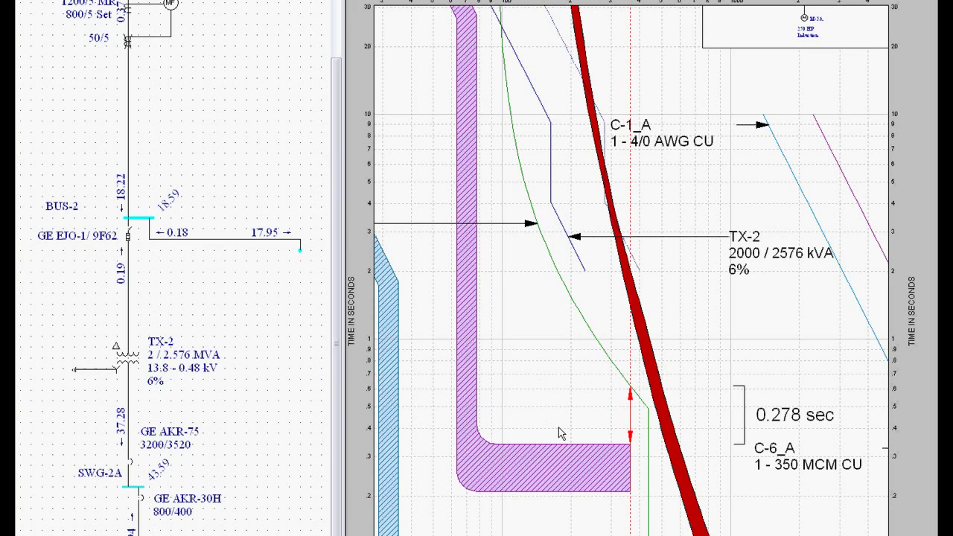
left_click_drag(744, 423, 712, 417)
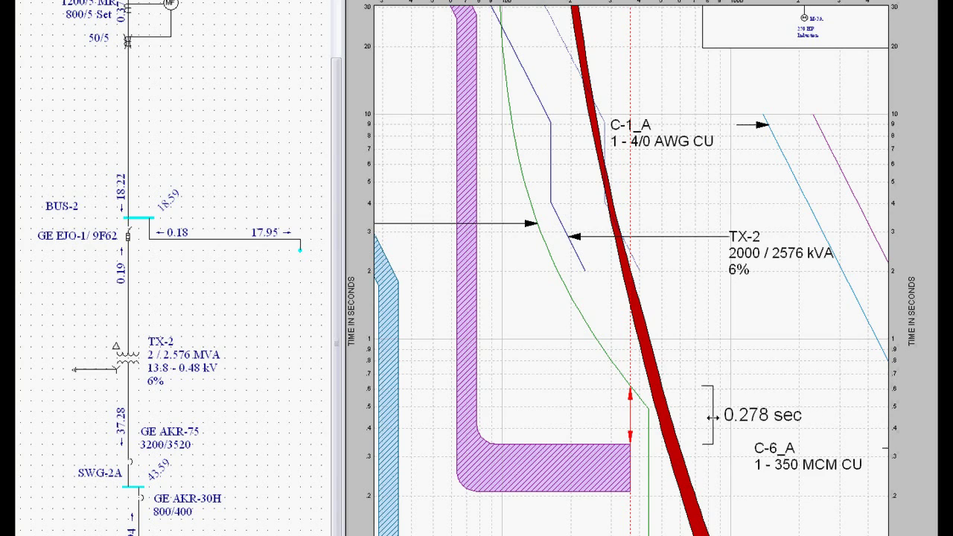
scroll(713, 418, "down", 1)
scroll(713, 435, "down", 1)
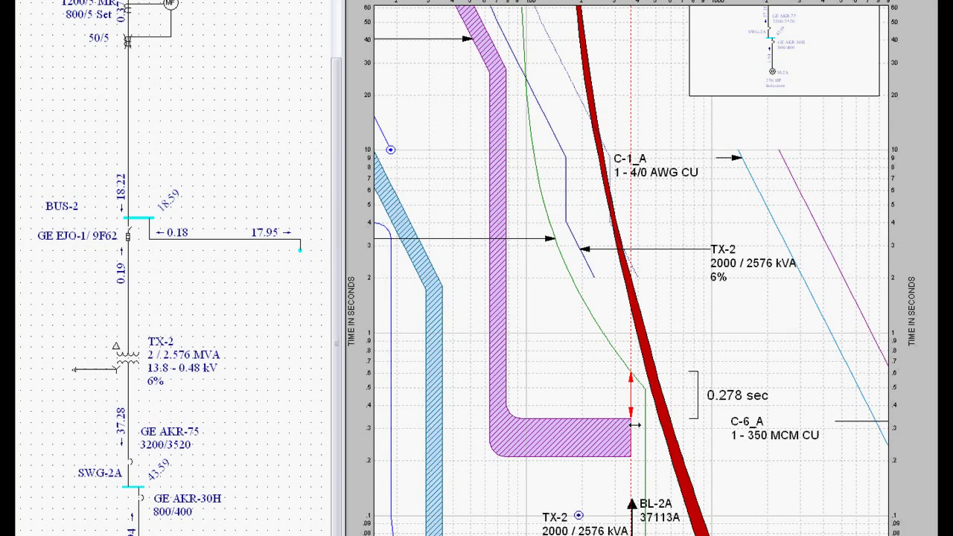
left_click_drag(698, 408, 704, 408)
left_click_drag(765, 432, 767, 469)
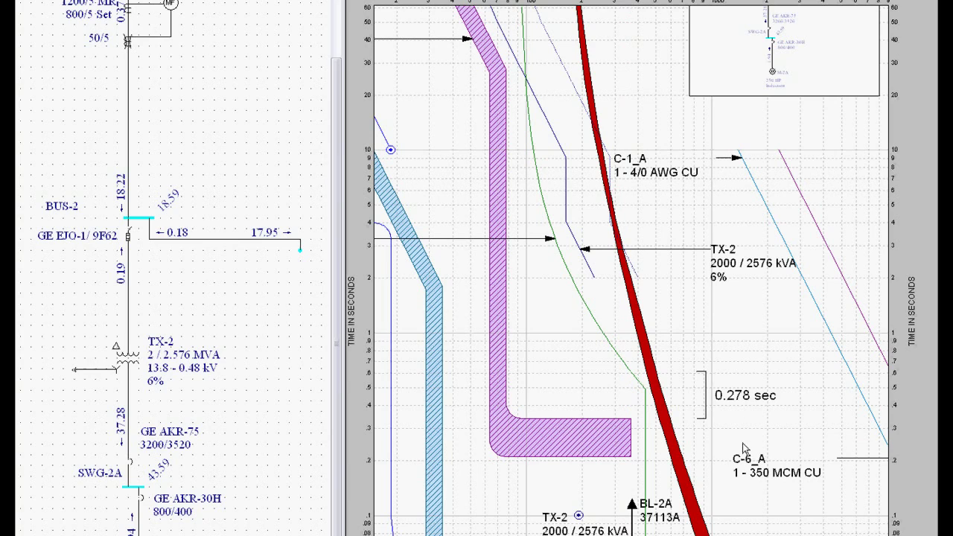
left_click(704, 408)
Set the R-6_A time dial to 1.2 and slide the margin arrow until it reads 0.421 sec
left_click_drag(587, 309, 582, 320)
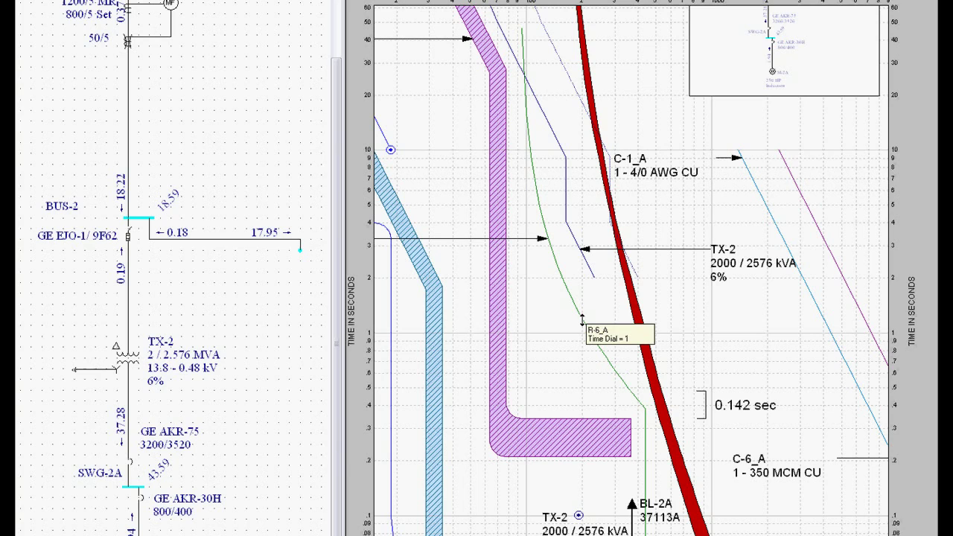
left_click_drag(582, 318, 582, 311)
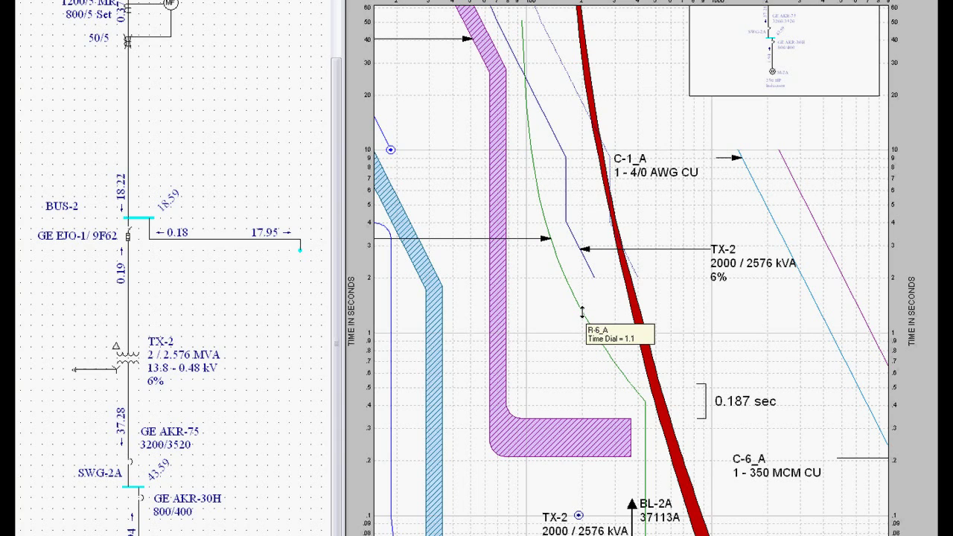
left_click_drag(582, 311, 582, 311)
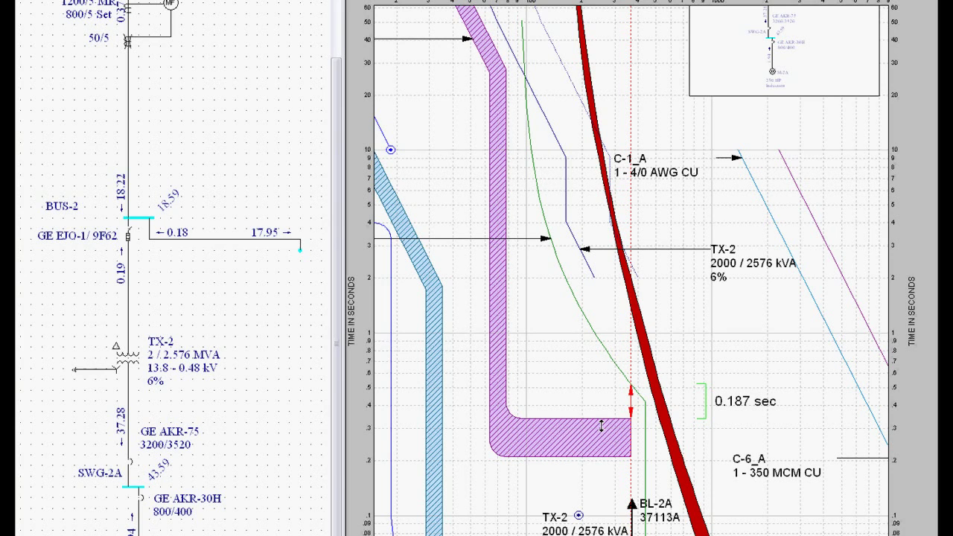
left_click_drag(631, 403, 567, 392)
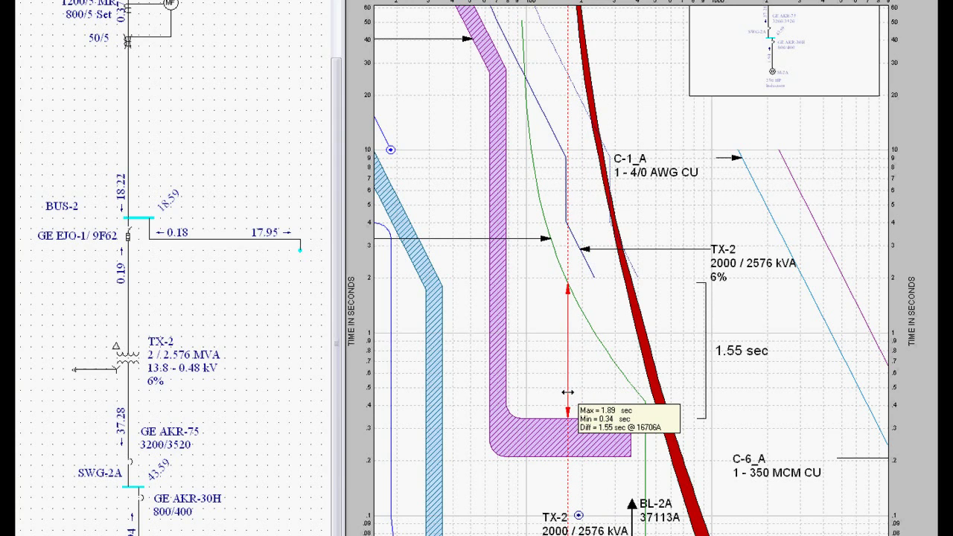
left_click_drag(568, 392, 609, 402)
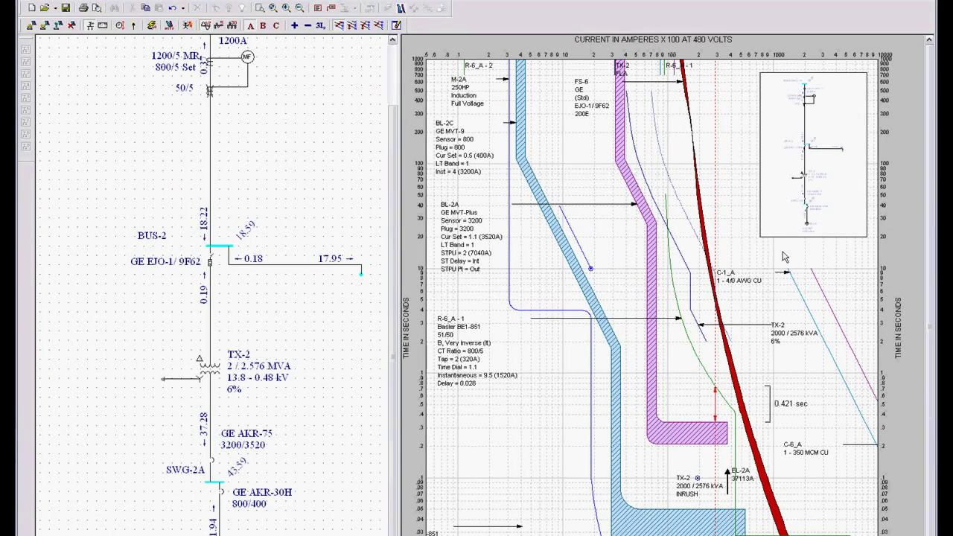
Enlarge the one-line inset and adjust the SWG-2A bus length and M-2A branch position
left_click(760, 237)
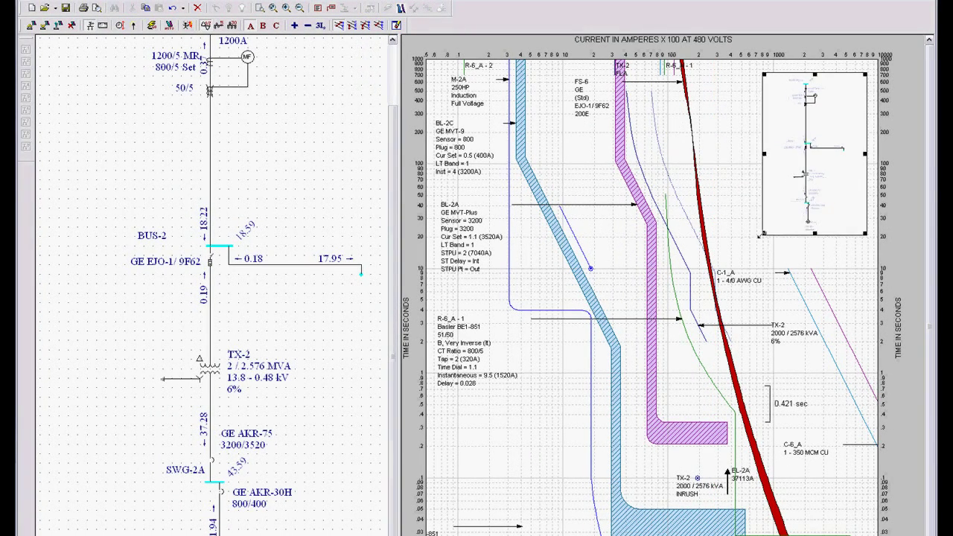
left_click_drag(760, 237, 466, 535)
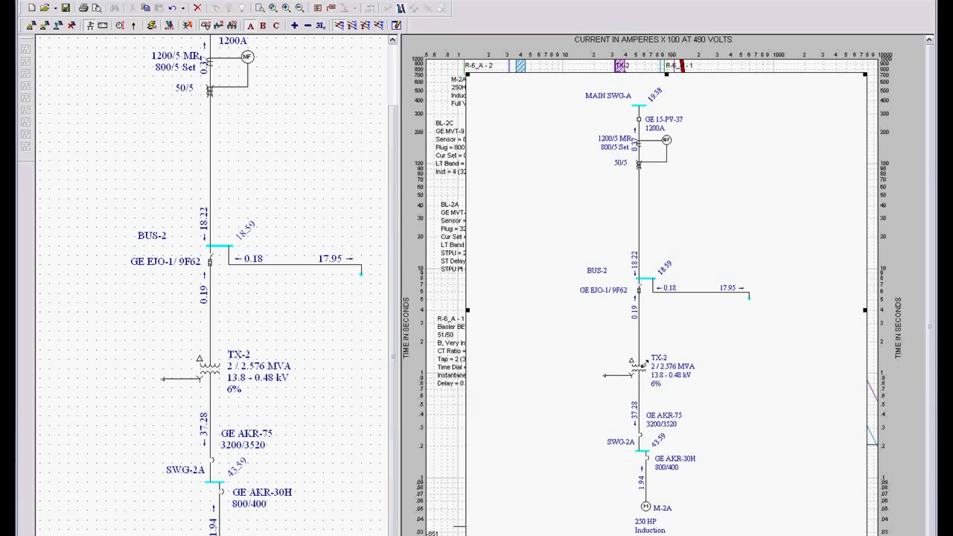
scroll(319, 453, "up", 2)
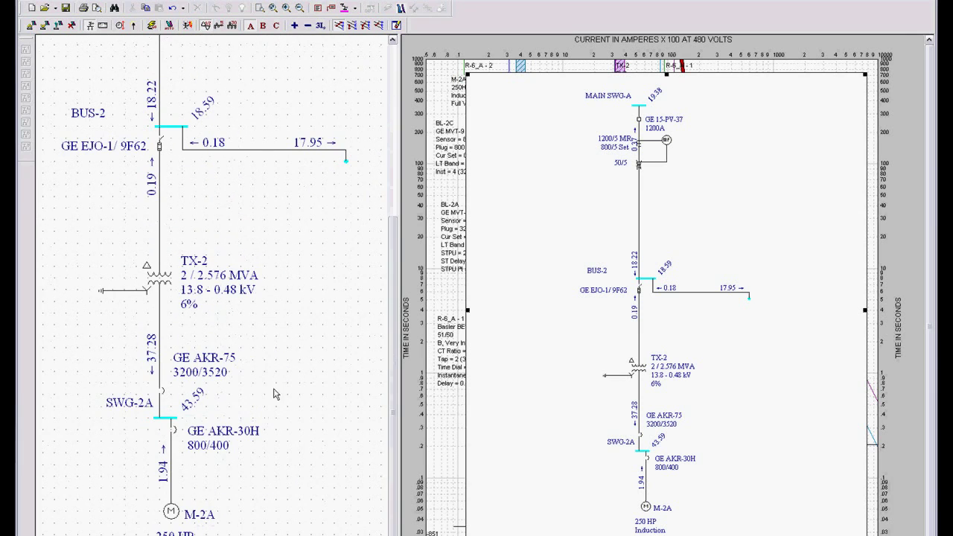
left_click(177, 418)
left_click_drag(177, 418, 332, 438)
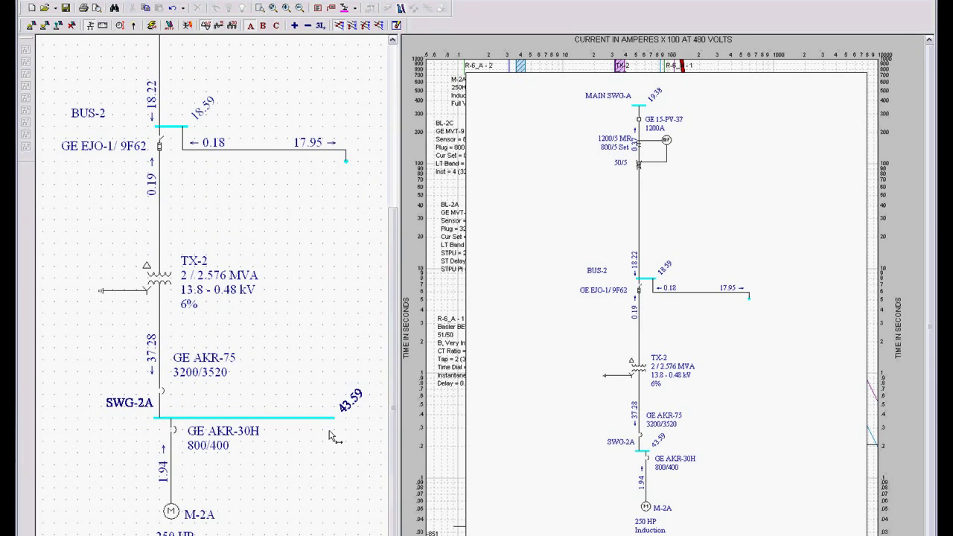
left_click_drag(178, 512, 293, 514)
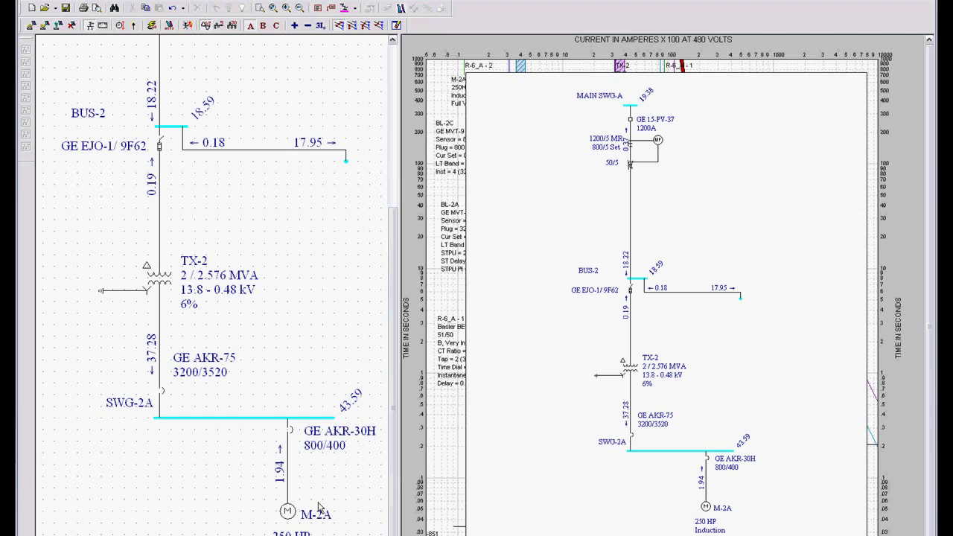
left_click_drag(292, 518, 189, 519)
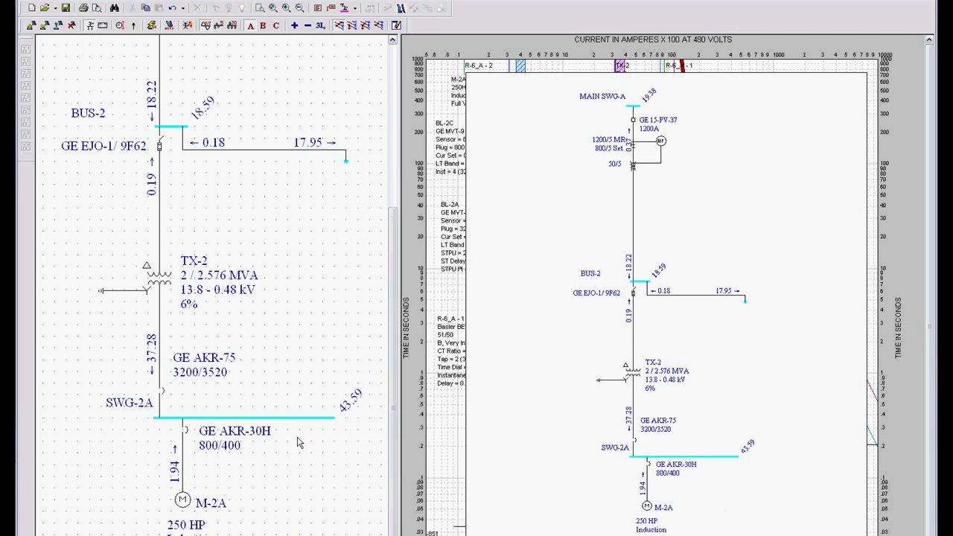
left_click_drag(337, 419, 217, 423)
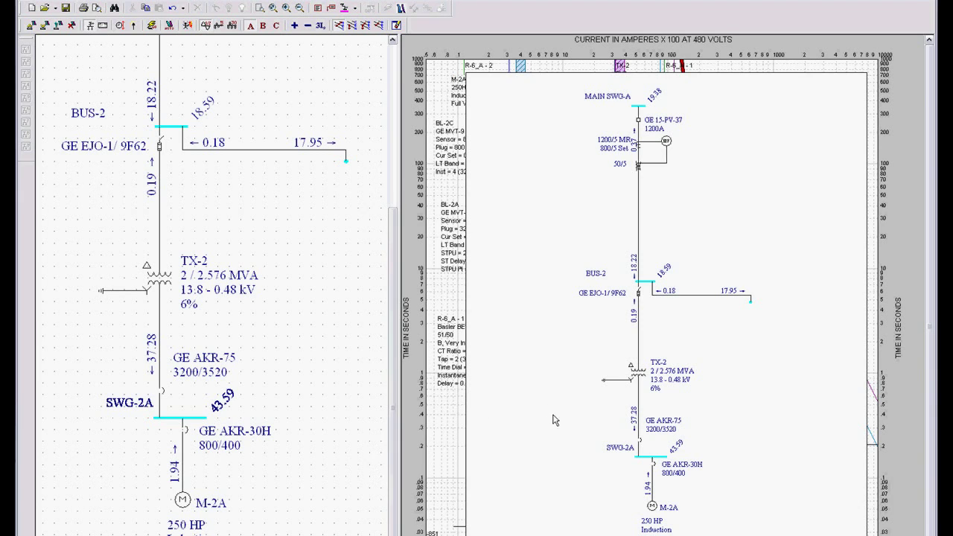
Shrink the inset to reveal the curves, then enlarge it again over the plot
scroll(627, 455, "up", 1)
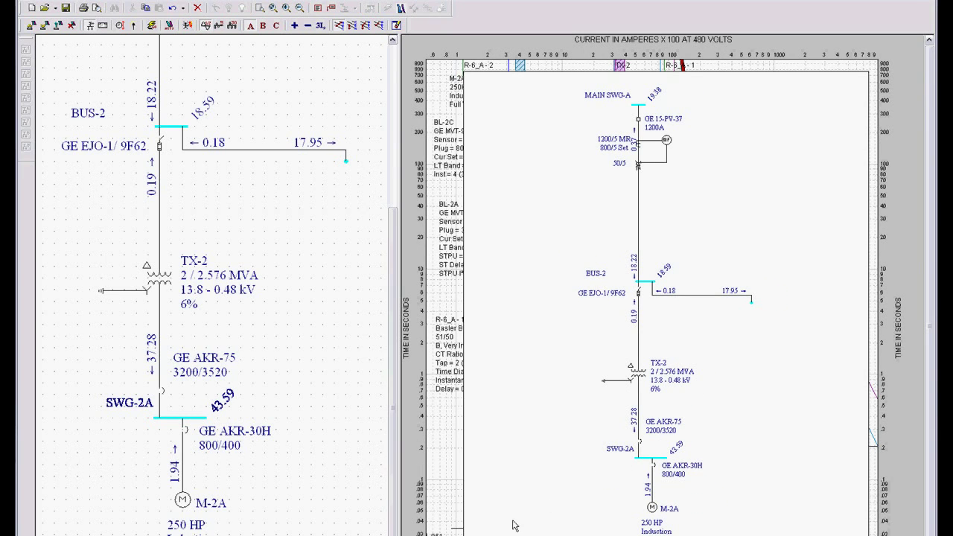
left_click_drag(464, 535, 726, 343)
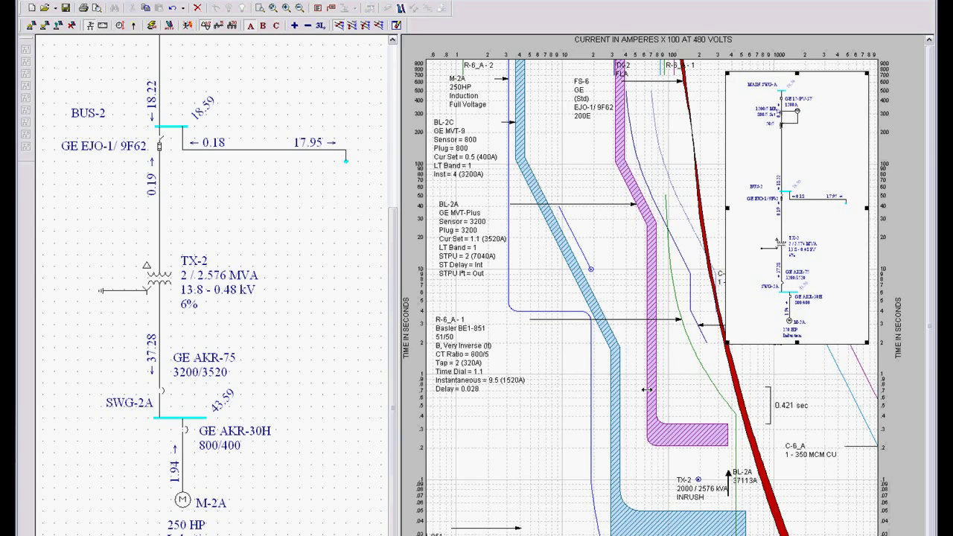
left_click_drag(726, 343, 502, 515)
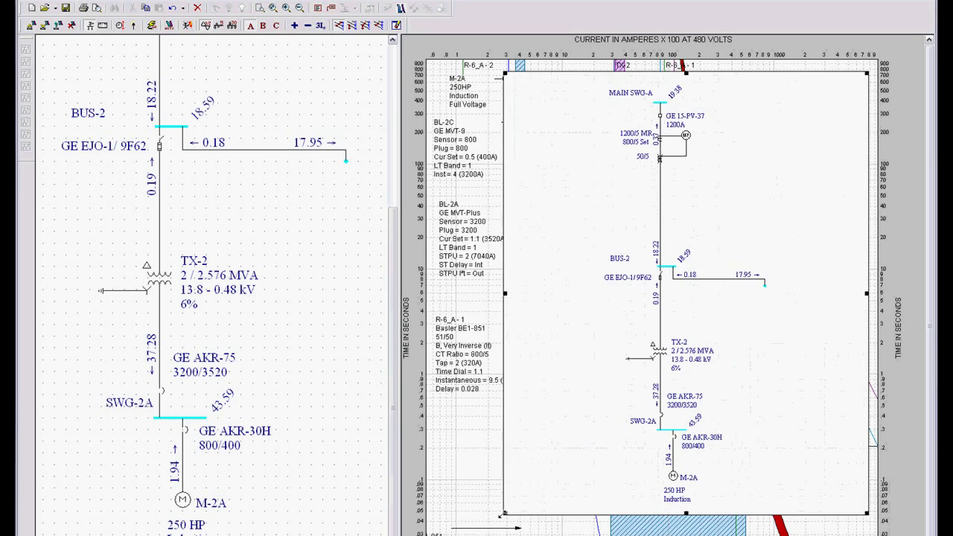
Show arc flash labels, bring BUS-2's label into view, and shrink the inset to the upper right
left_click(187, 26)
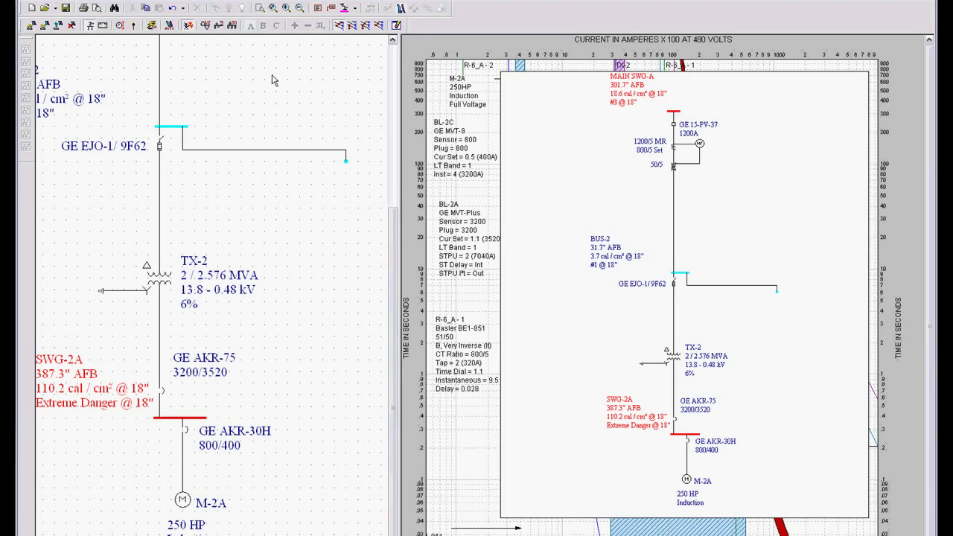
left_click_drag(268, 309, 361, 302)
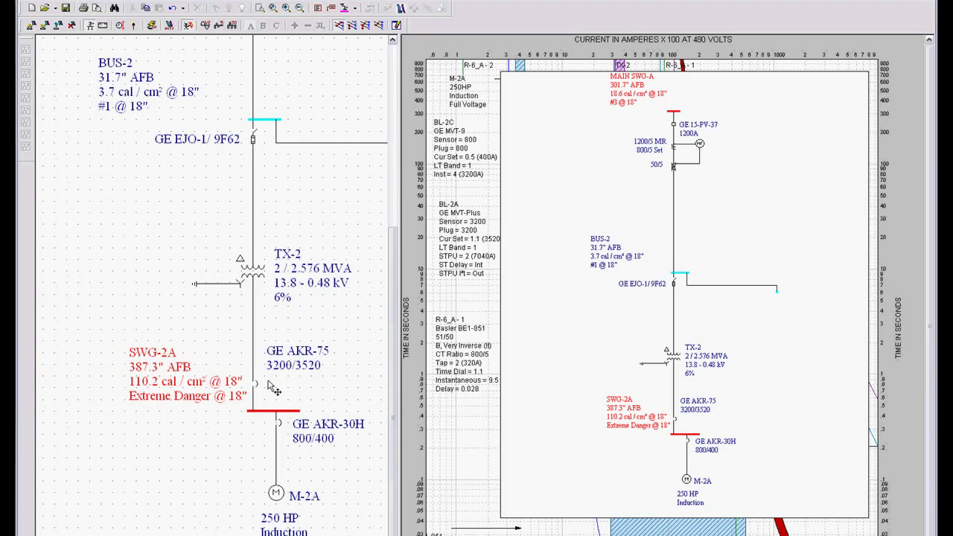
left_click(505, 522)
left_click_drag(504, 522, 763, 329)
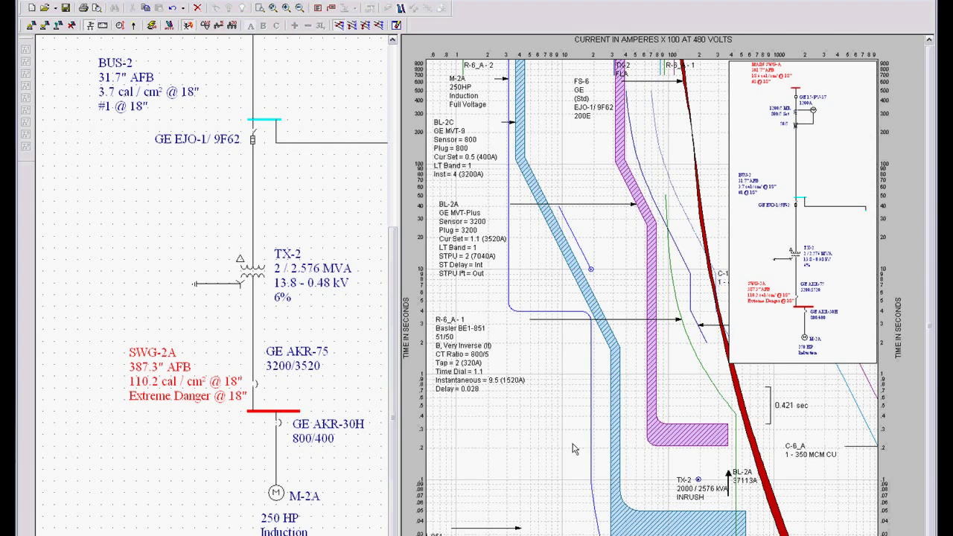
Lower the R-6_A relay's time dial to 0.2 on the TCC plot
scroll(152, 412, "up", 2)
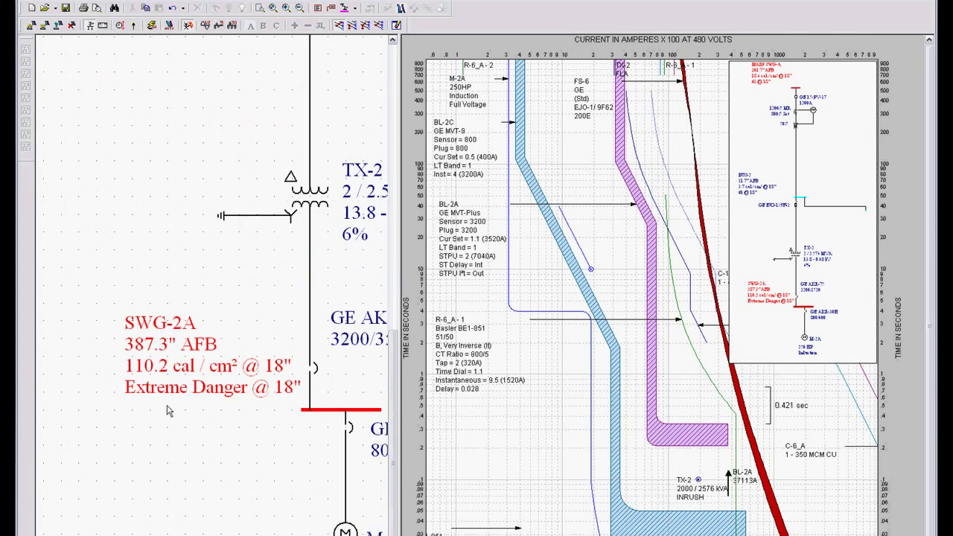
scroll(201, 425, "down", 1)
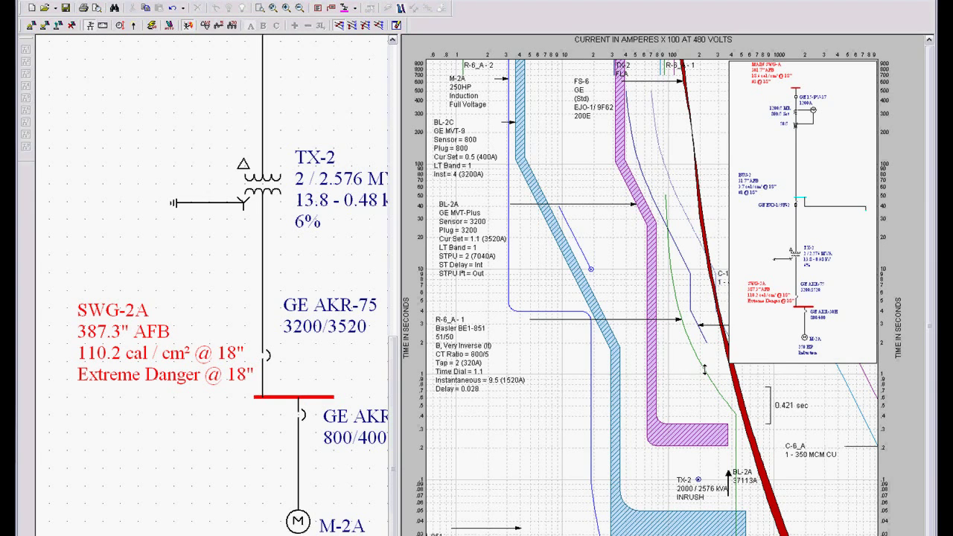
left_click_drag(704, 369, 682, 399)
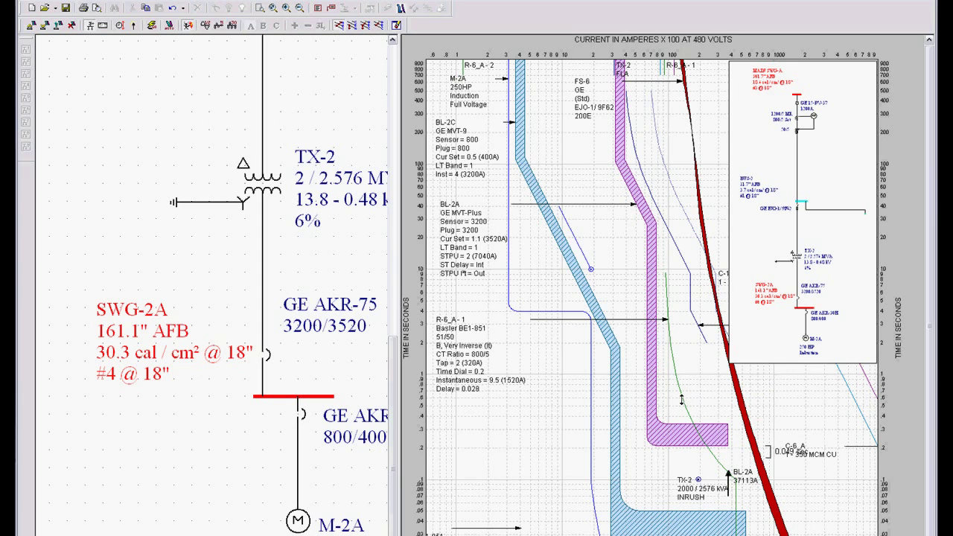
Adjust the BL-2A fault arrow and pan the one-line toward GE EJO-1 to review results
scroll(109, 416, "up", 1)
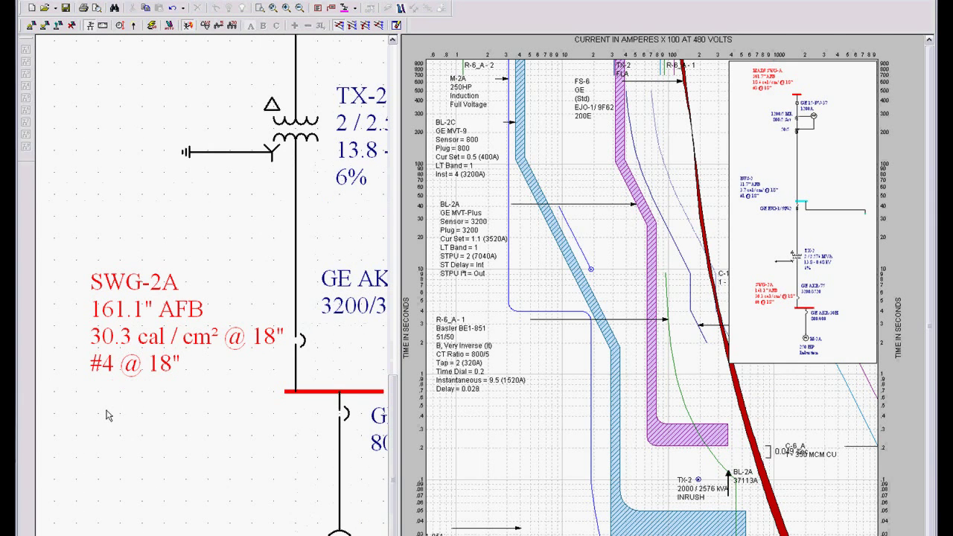
left_click_drag(633, 493, 562, 430)
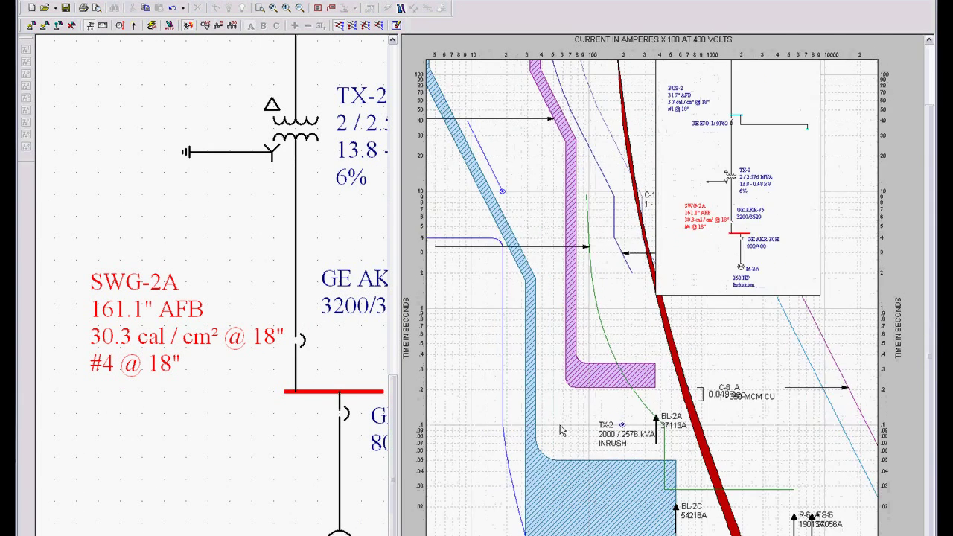
scroll(561, 430, "up", 2)
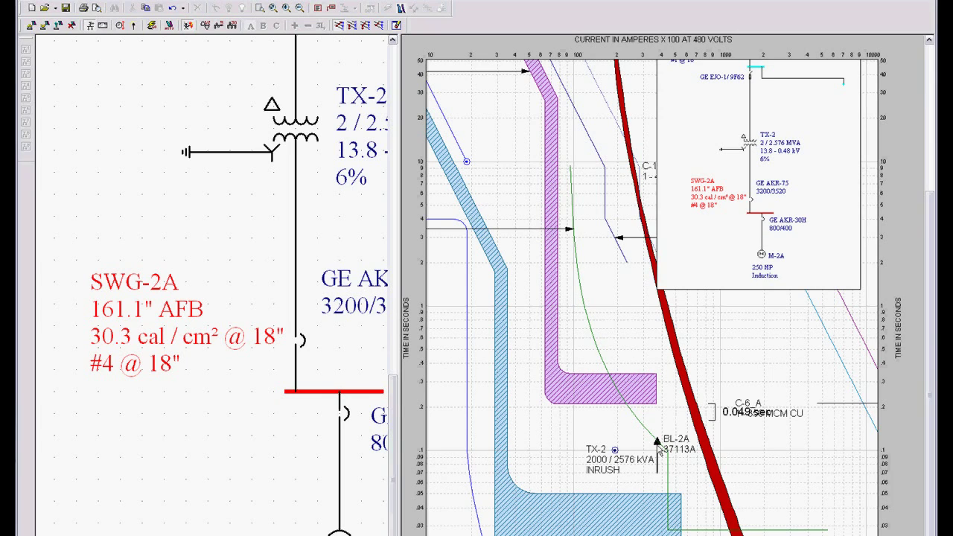
left_click_drag(658, 453, 658, 463)
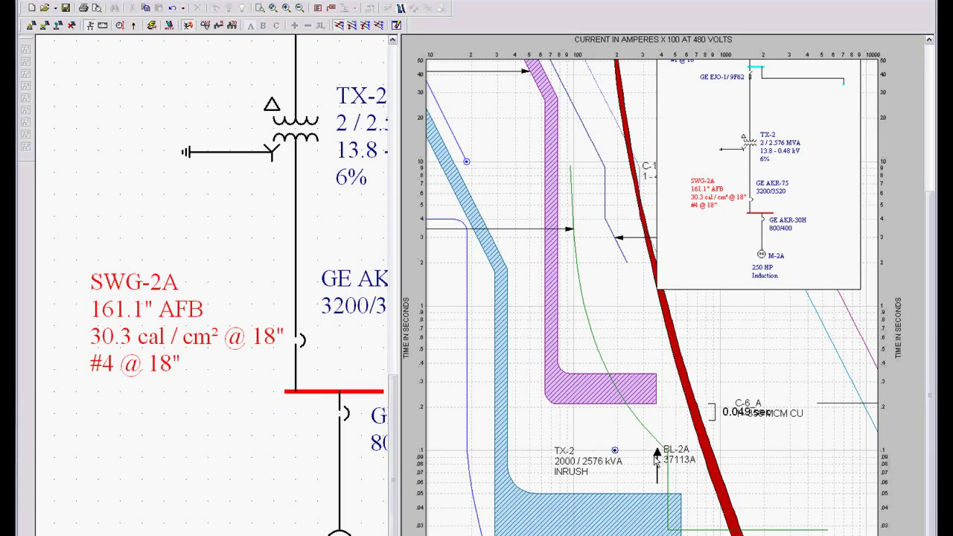
left_click_drag(657, 463, 658, 458)
scroll(338, 372, "down", 3)
left_click_drag(306, 341, 273, 394)
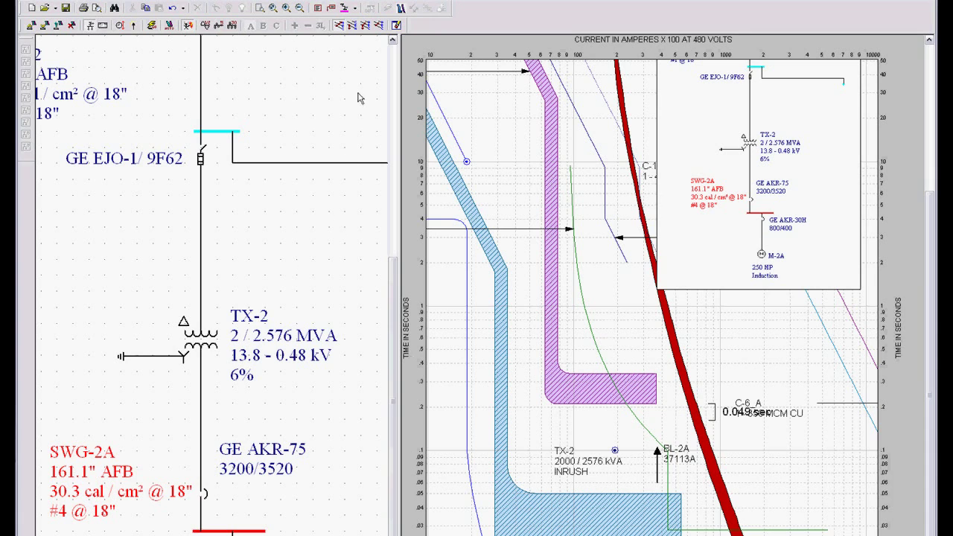
Zoom both the one-line and the TCC to fit, then shrink the inset into the upper right
left_click(273, 9)
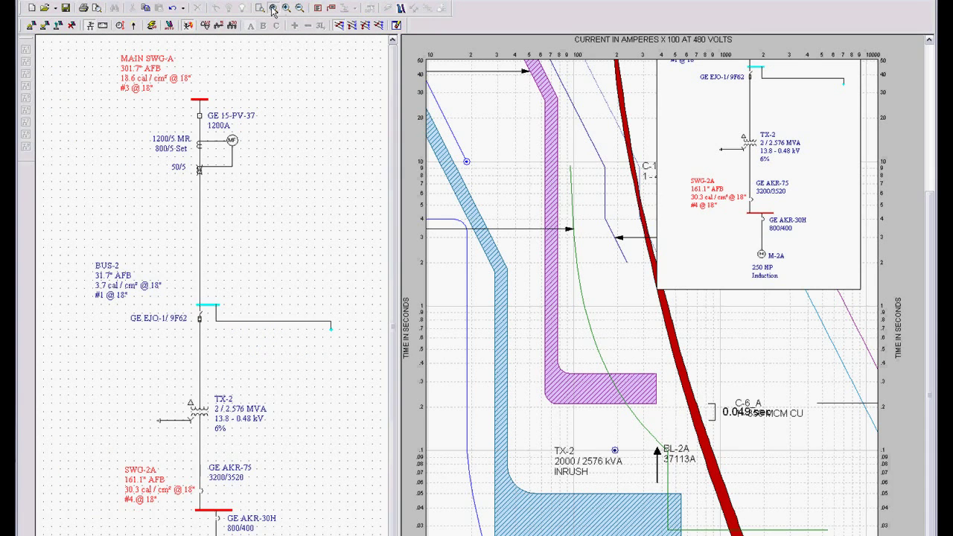
left_click(273, 9)
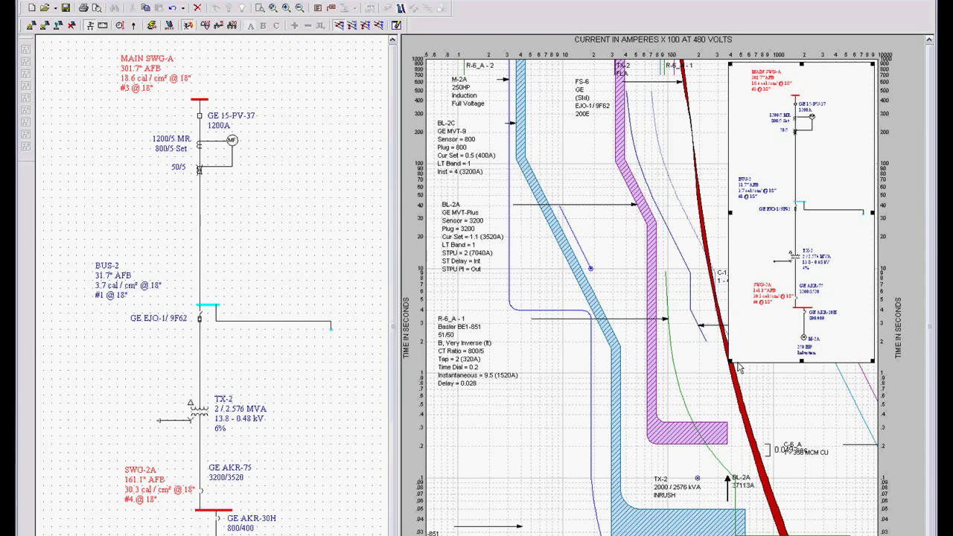
left_click_drag(729, 360, 742, 340)
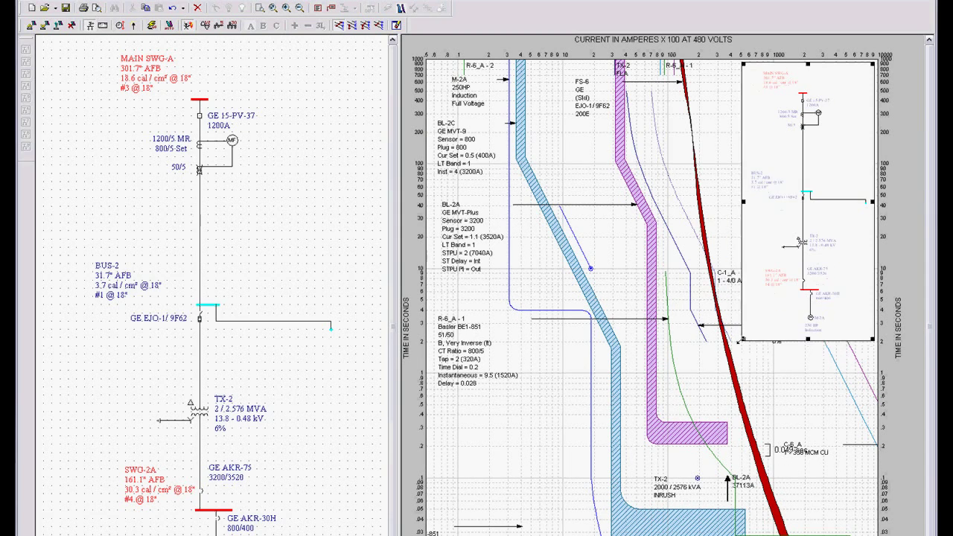